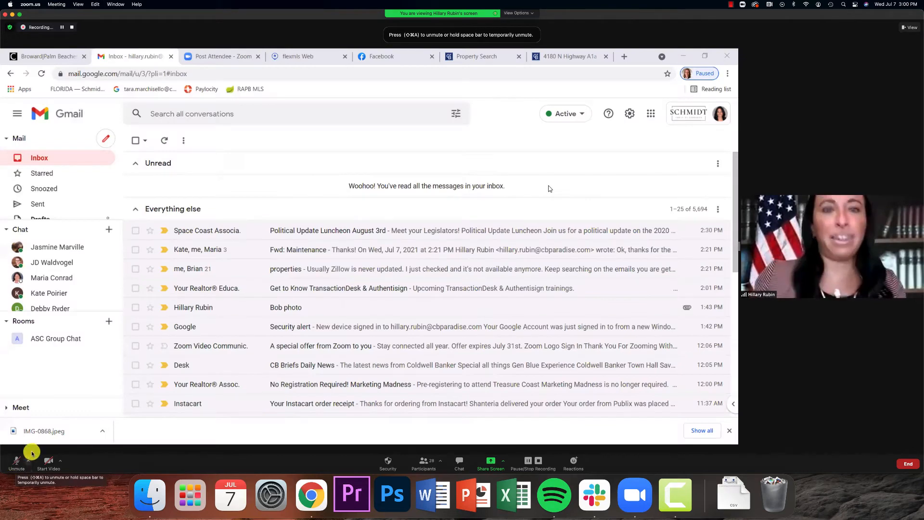
- Unmute the meeting microphone and lower the system volume
click(16, 460)
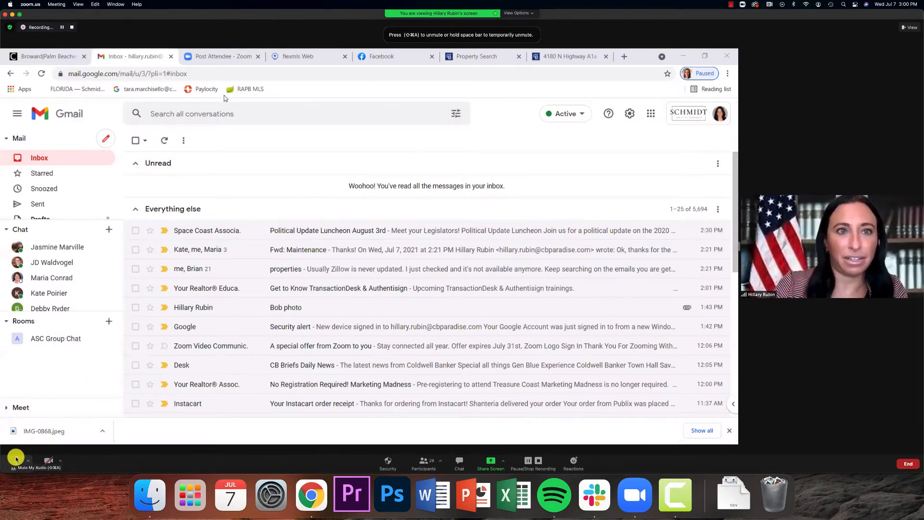
key(super+shift+a)
key(XF86AudioLowerVolume)
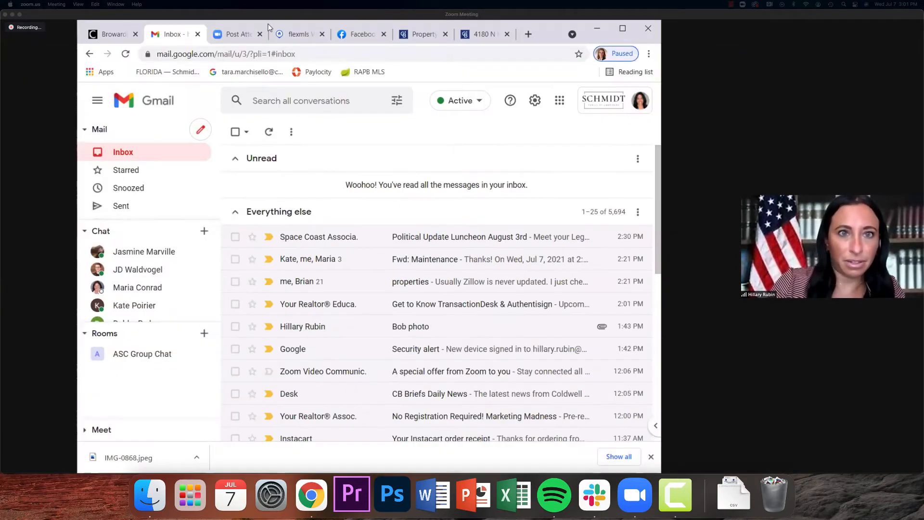
- Switch to the Facebook tab, scroll the feed to the top, and toggle the meeting mic
click(359, 34)
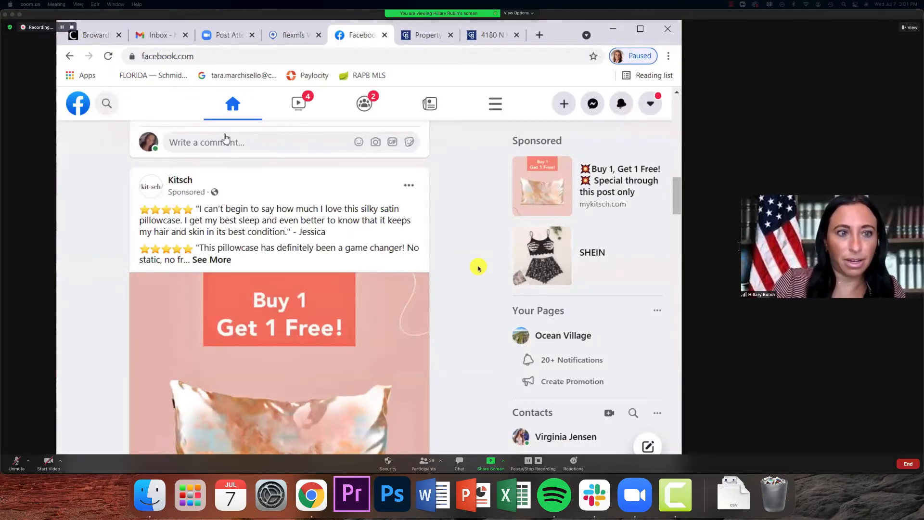
scroll(479, 265, up, 3)
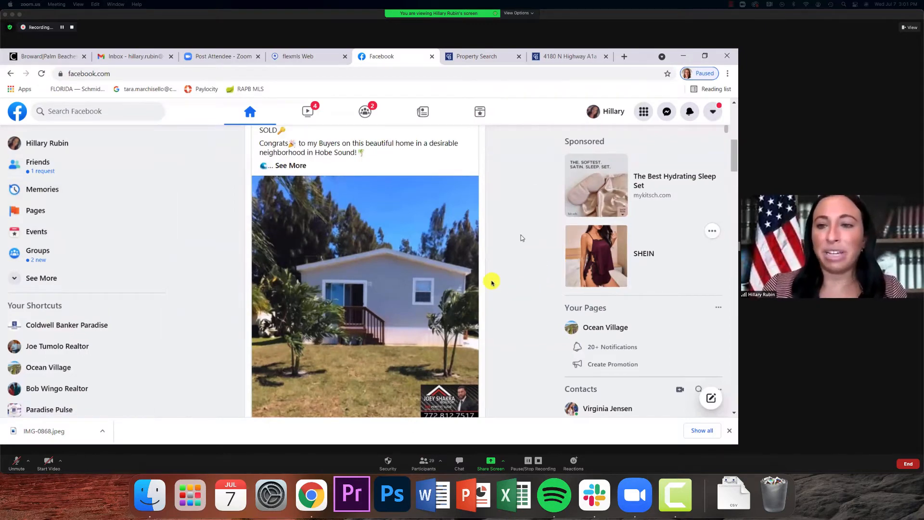
scroll(492, 281, up, 1)
scroll(491, 282, up, 6)
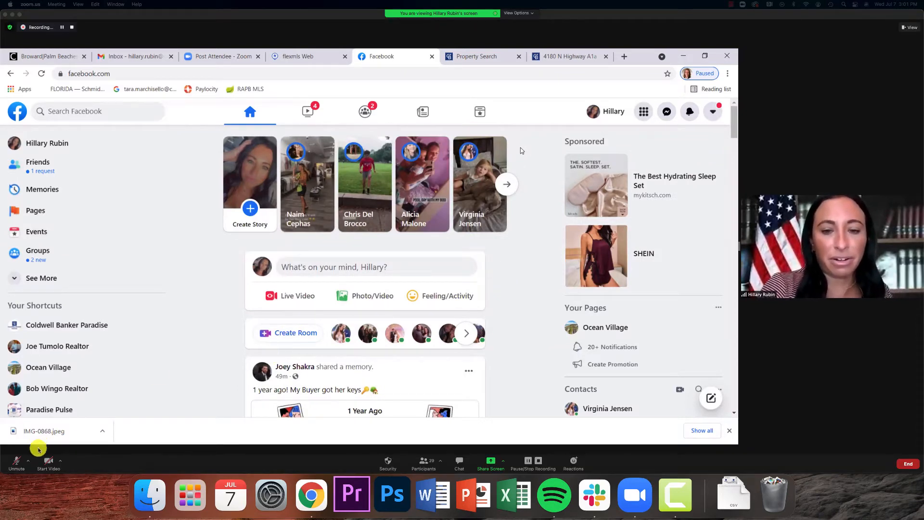
click(17, 460)
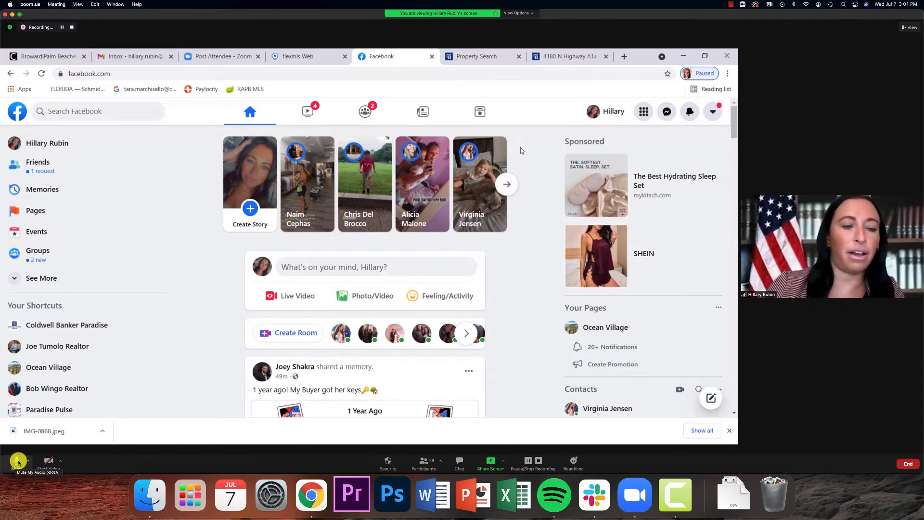
click(17, 461)
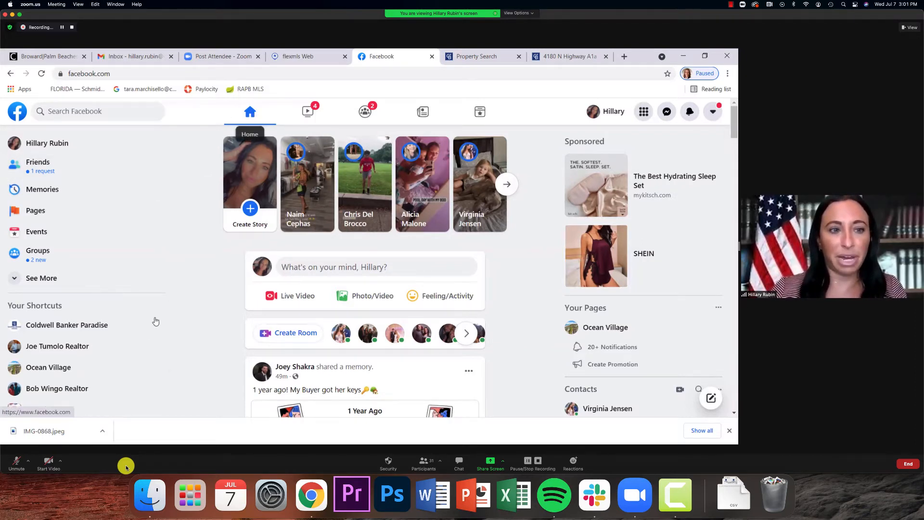
- Start a new Facebook Page from the Pages list in the left sidebar
scroll(156, 319, down, 2)
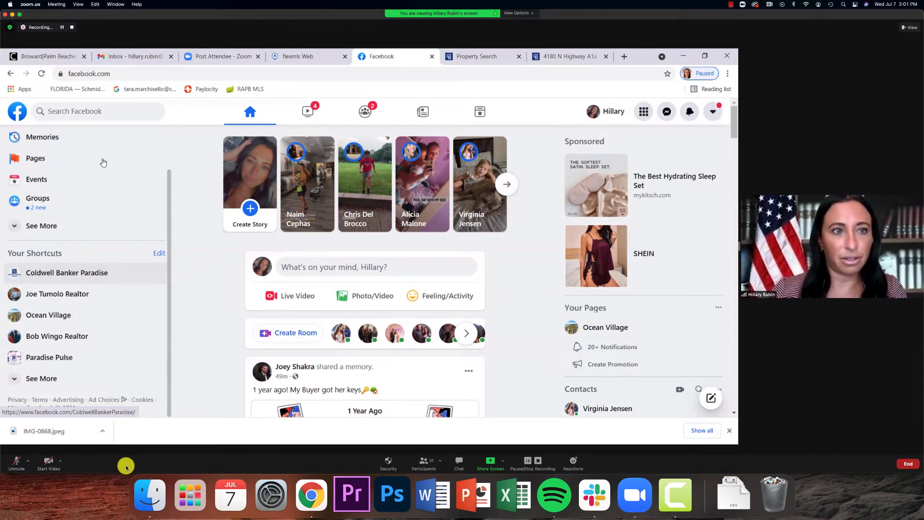
click(103, 163)
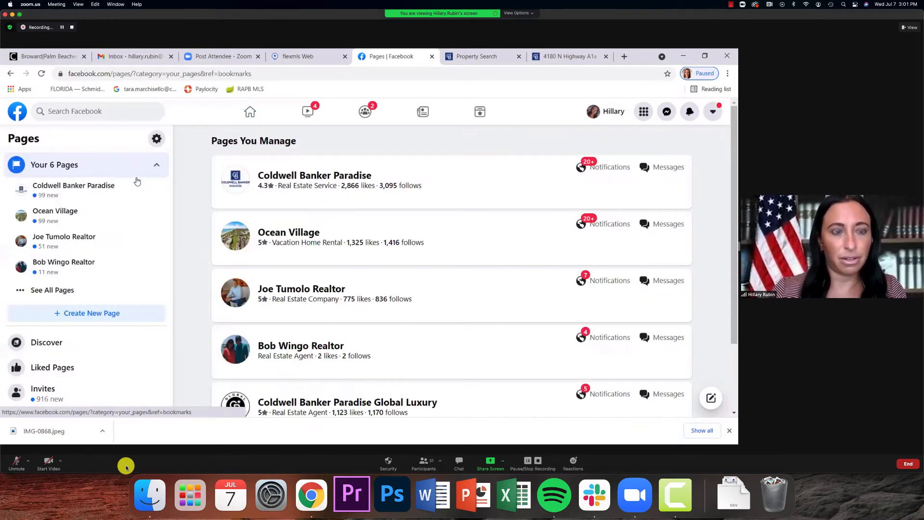
click(140, 315)
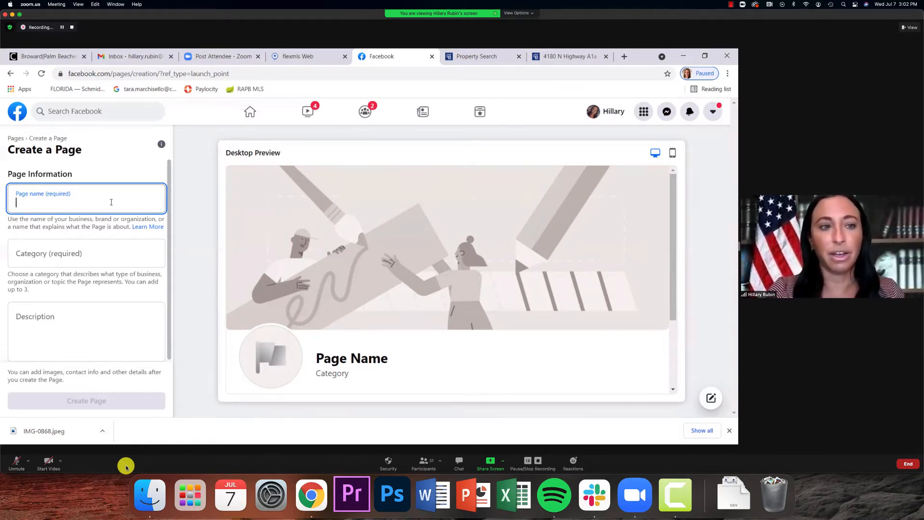
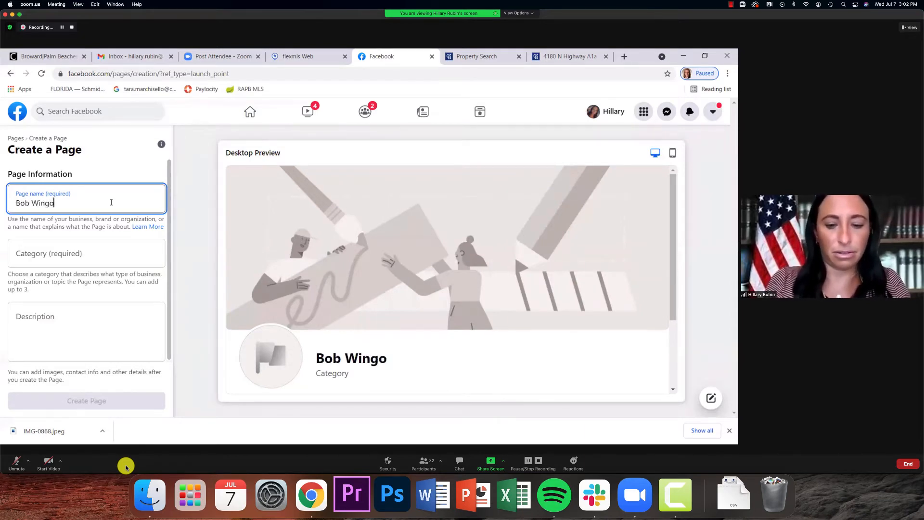
- Name the page with the realtor's name followed by 'Realtor, Coldwell Banker Paradise'
text( Realtor)
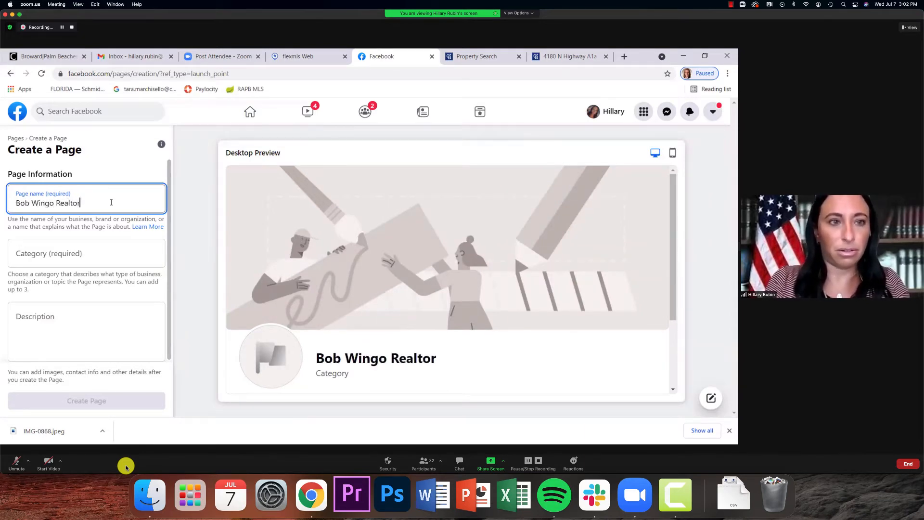
text(,)
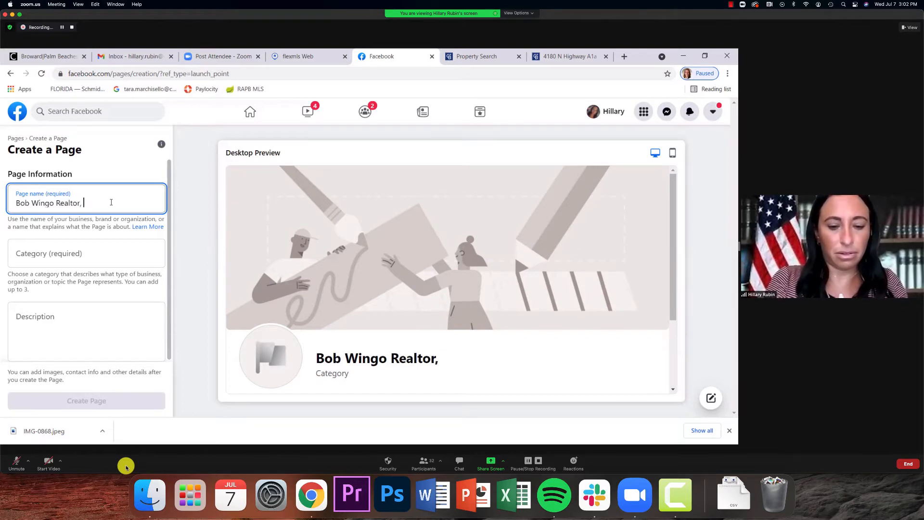
text( Coldwell B)
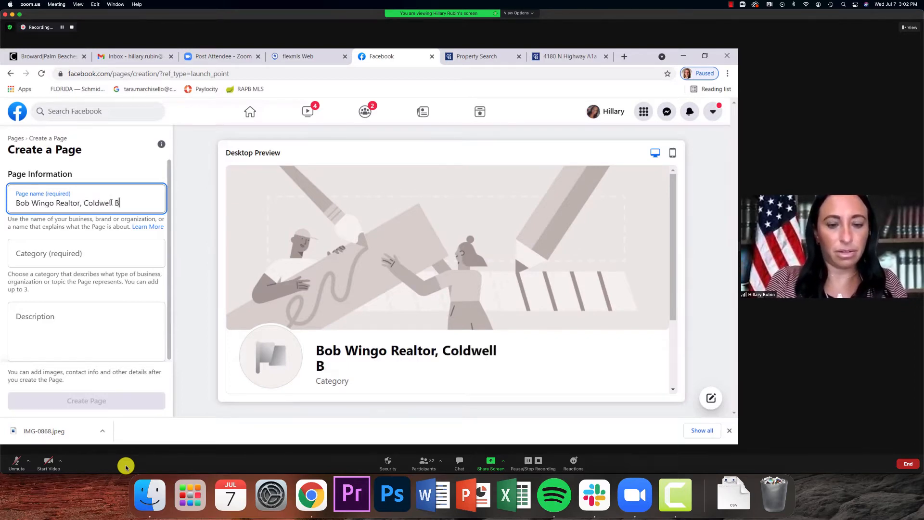
text(anker paradis)
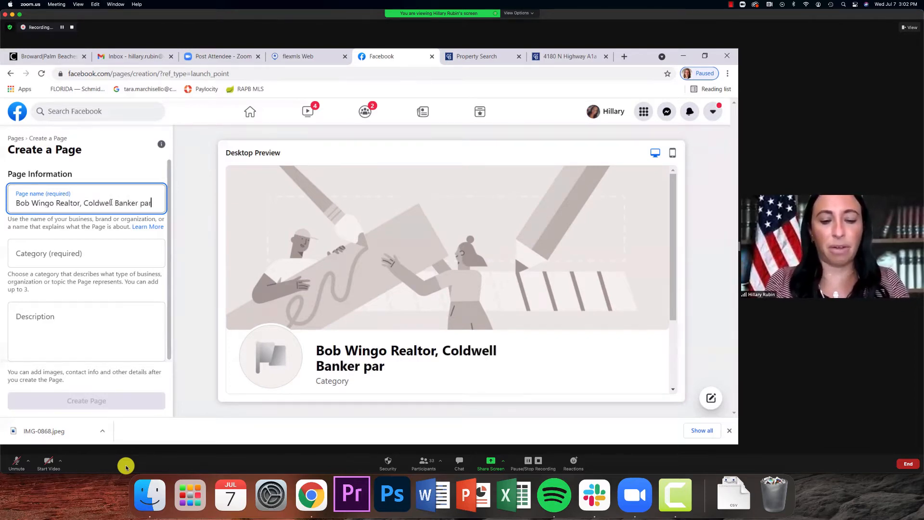
key(BackSpace)
key(BackSpace)
key(BackSpace)
key(BackSpace)
key(BackSpace)
key(BackSpace)
key(BackSpace)
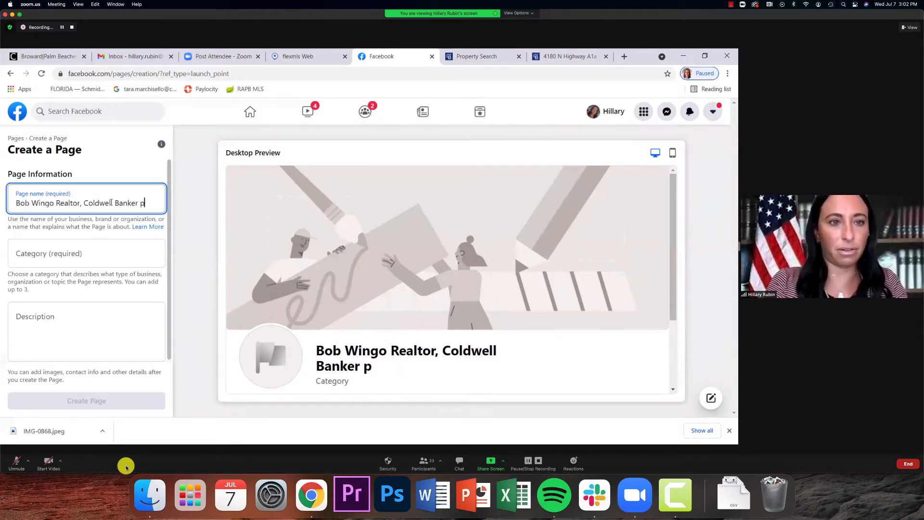
text(Paradise)
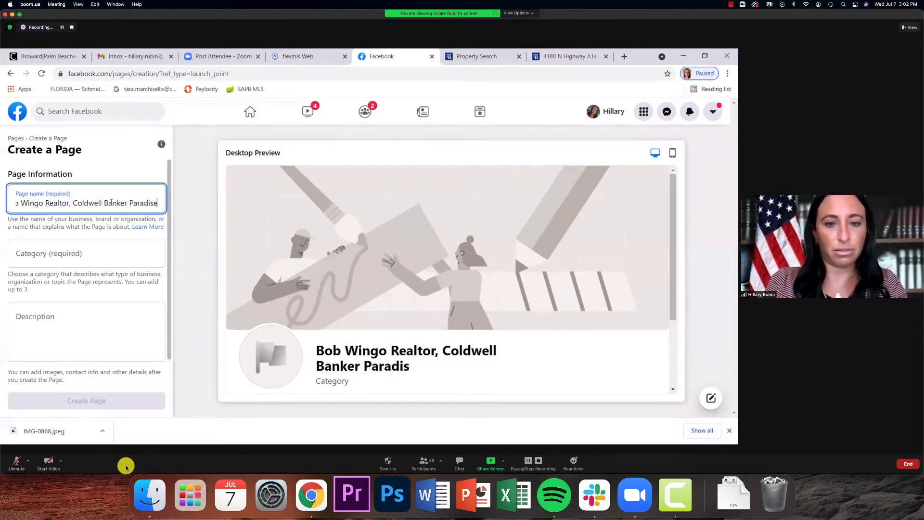
click(92, 252)
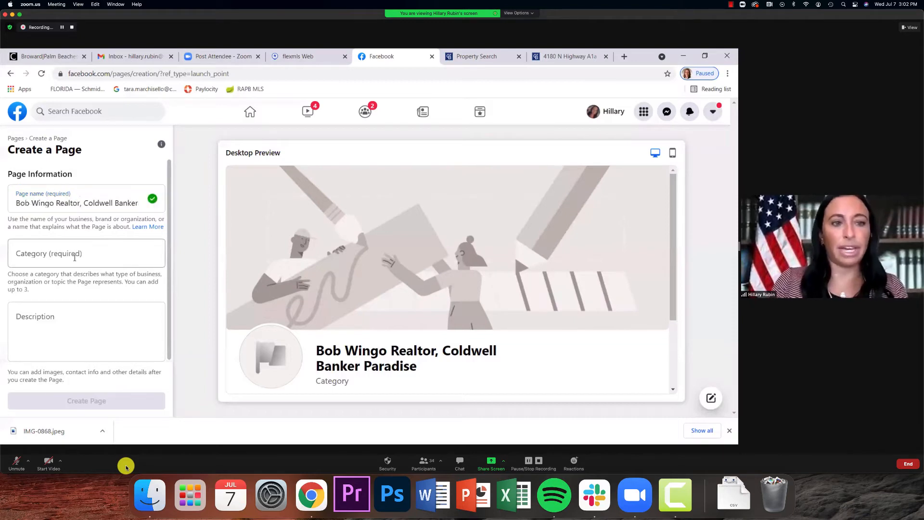
- Set the page category to Real Estate Agent
text(Real)
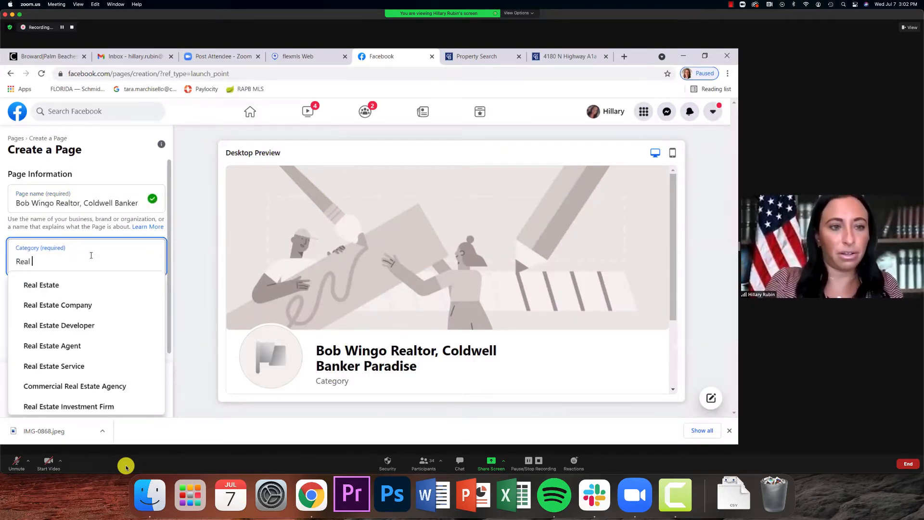
click(73, 346)
click(71, 330)
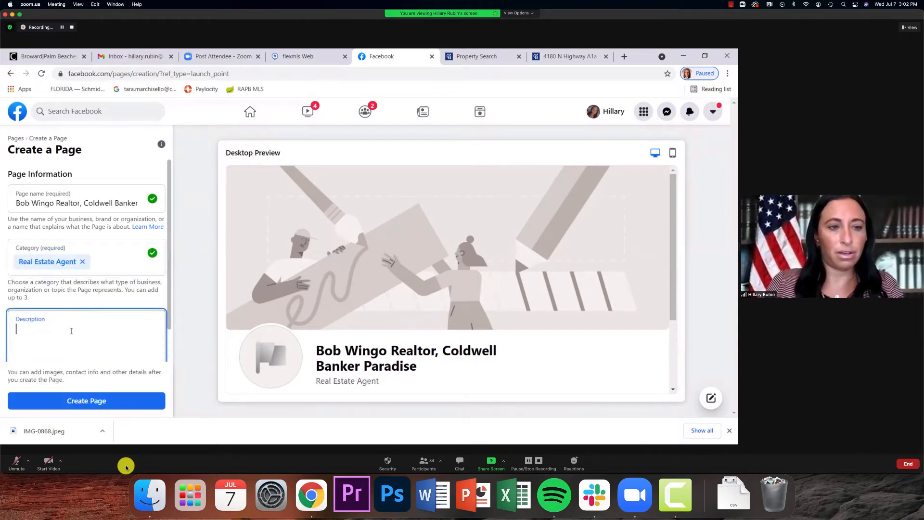
- Describe a licensed Coldwell Banker Paradise realtor in Hutchinson Island, Florida serving Treasure Coast, then create the page
scroll(72, 331, down, 2)
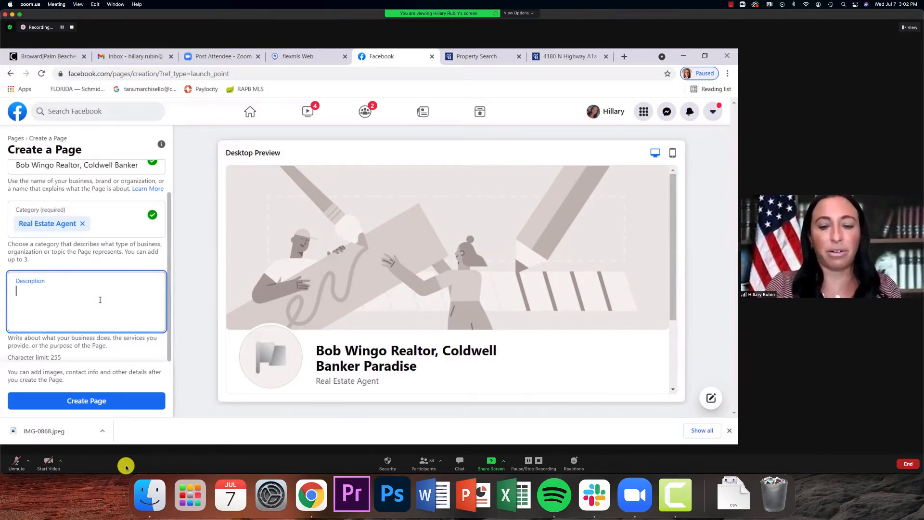
text(I)
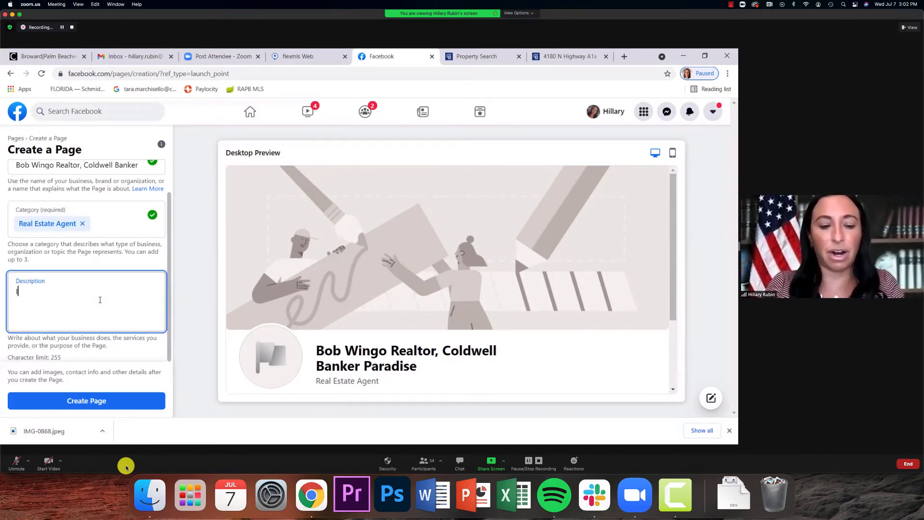
text( am )
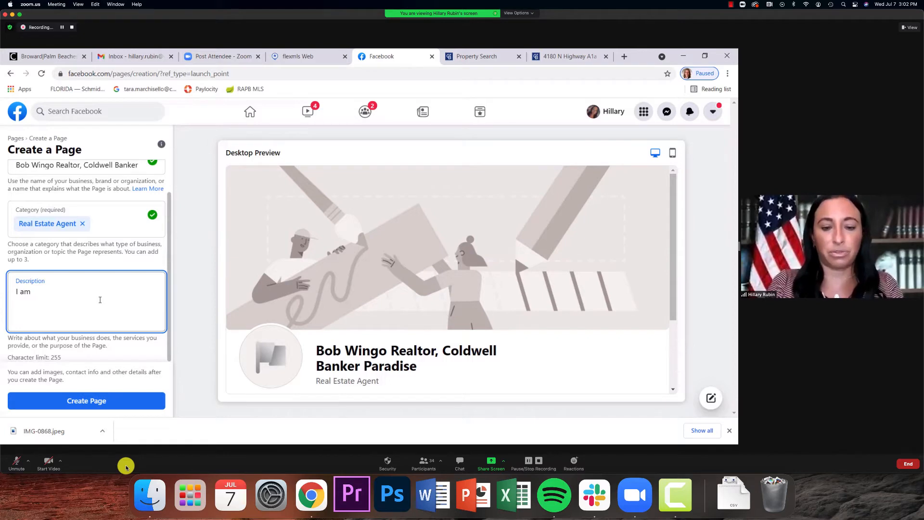
text(a license)
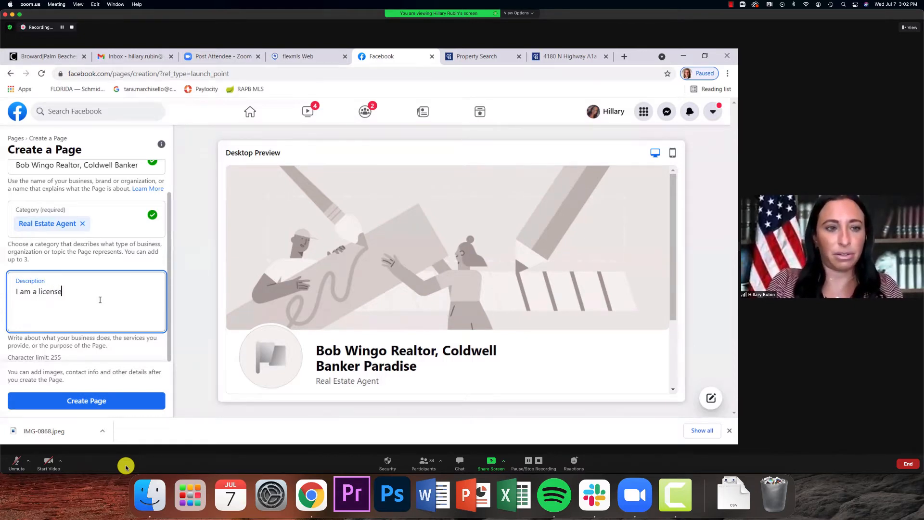
text(d realtor)
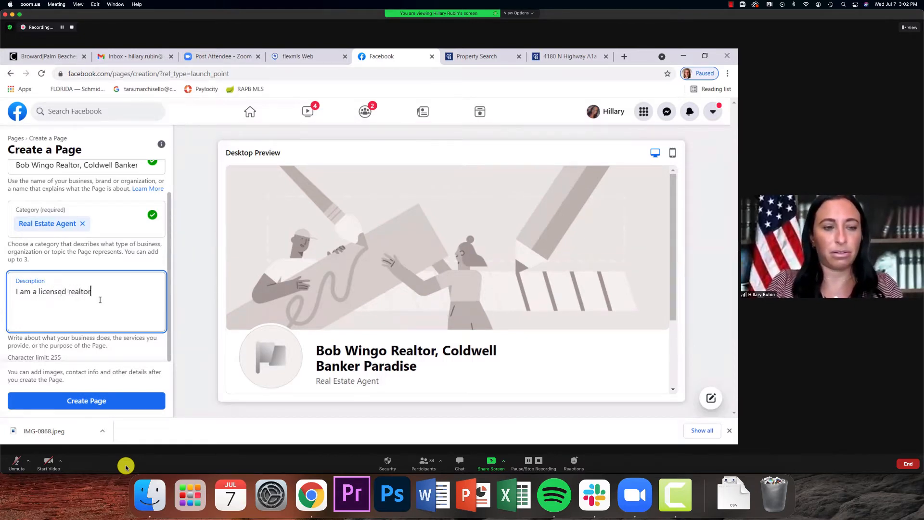
text( with )
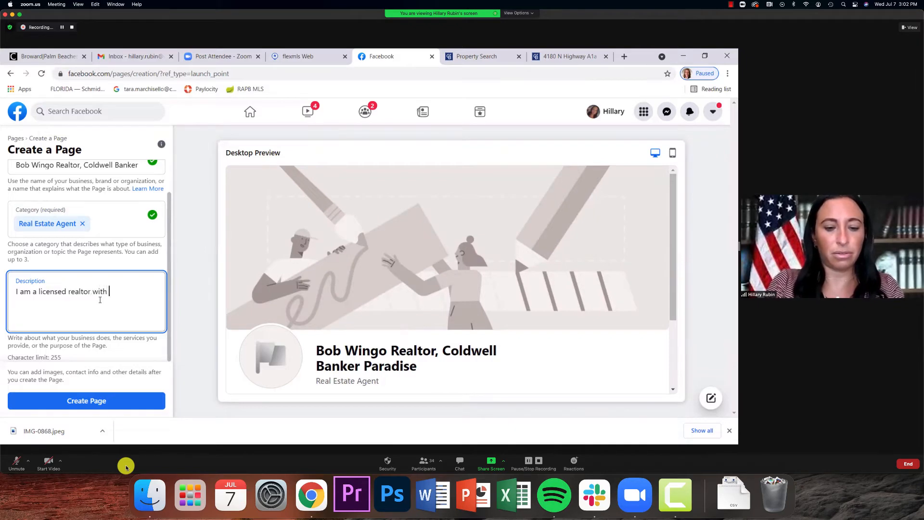
text(Coldwell Ba)
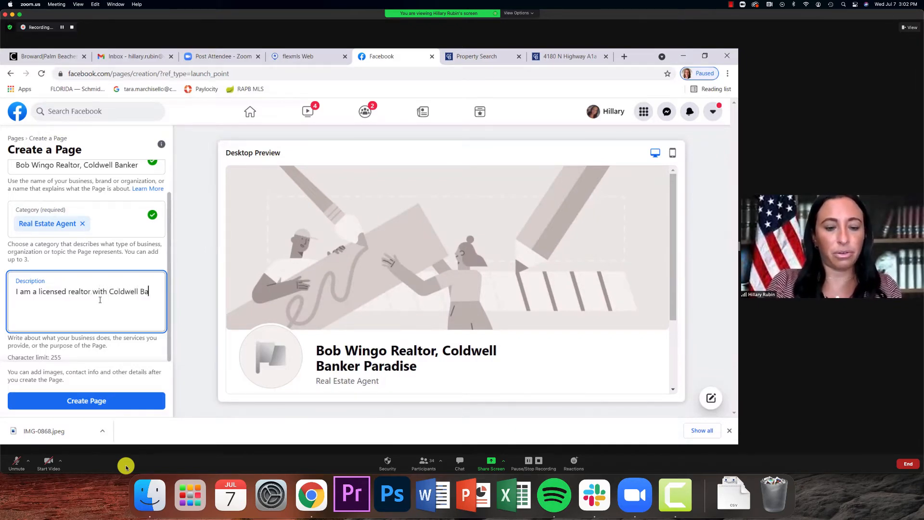
text(nker Paradi)
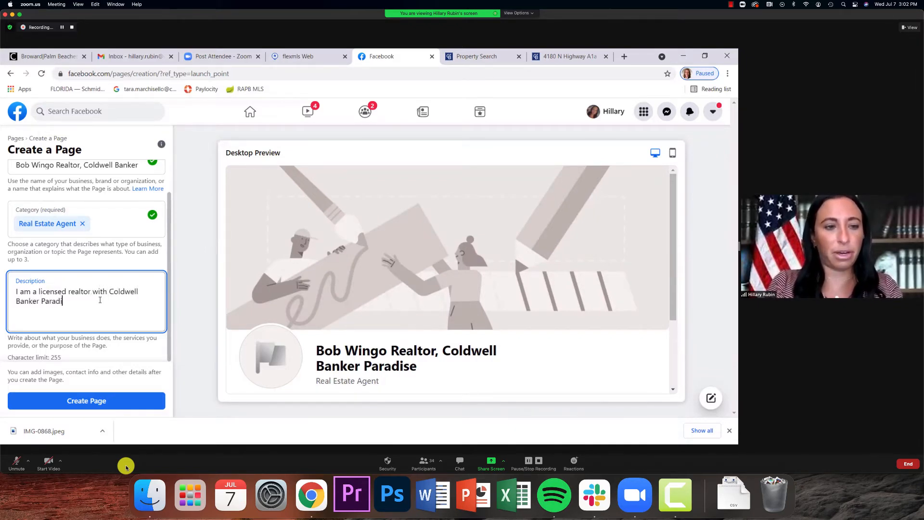
text(se in )
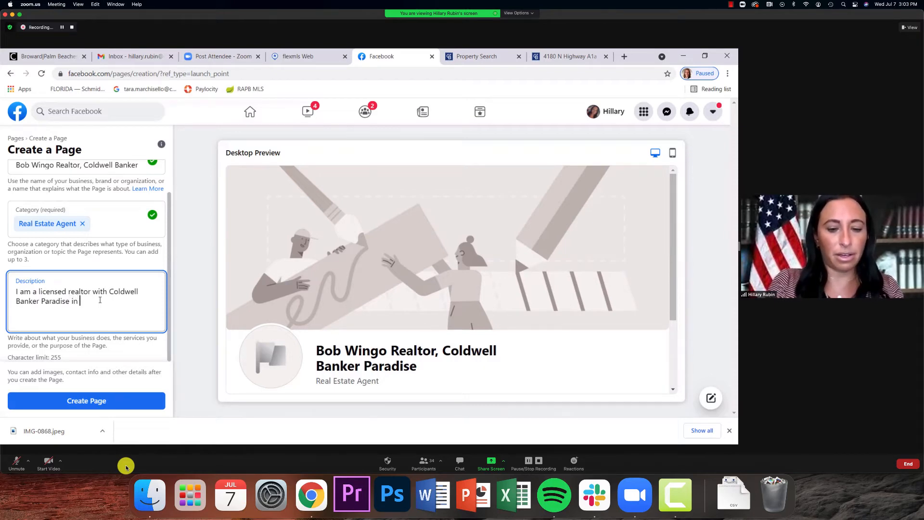
text(Hutchinso)
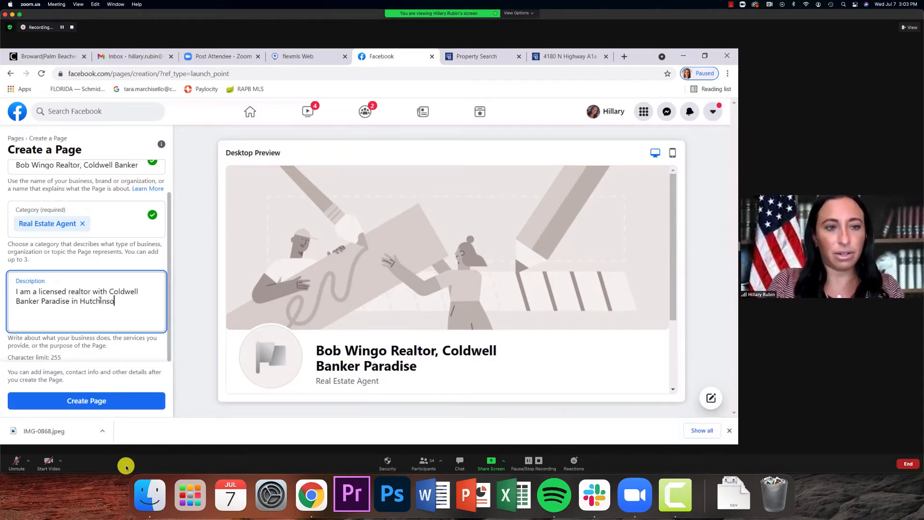
text(n Island)
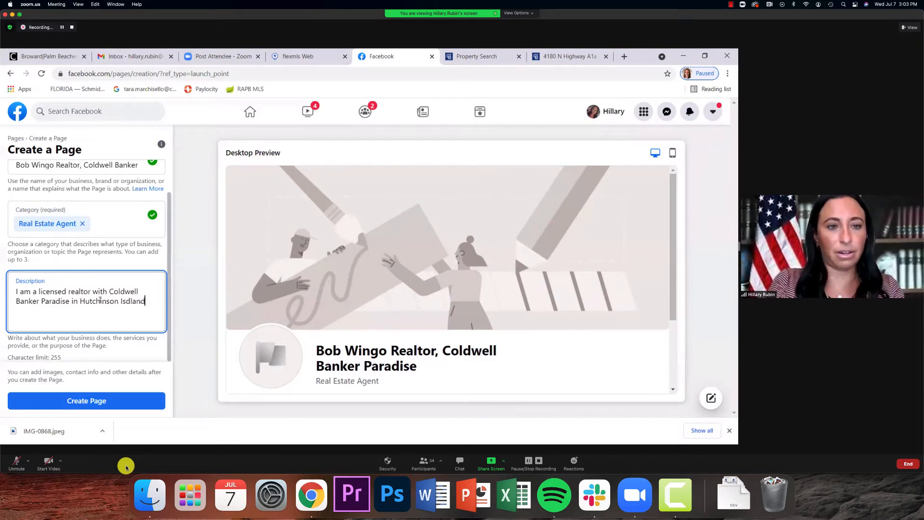
key(BackSpace)
key(BackSpace)
key(BackSpace)
key(BackSpace)
text(land)
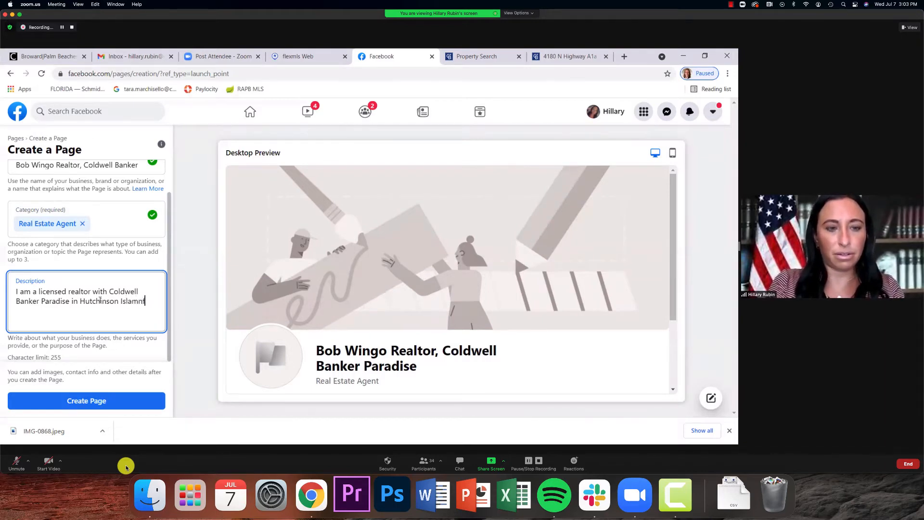
key(BackSpace)
key(BackSpace)
text(nd, )
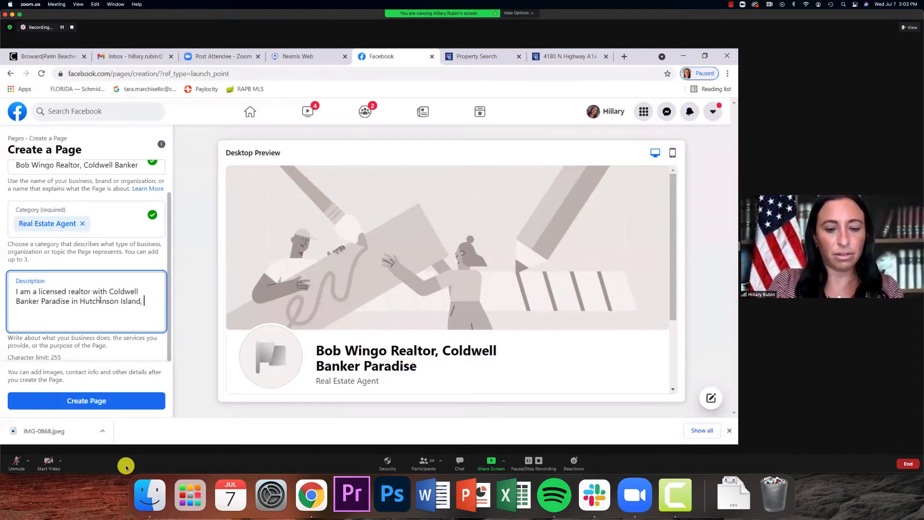
text(Flroida.)
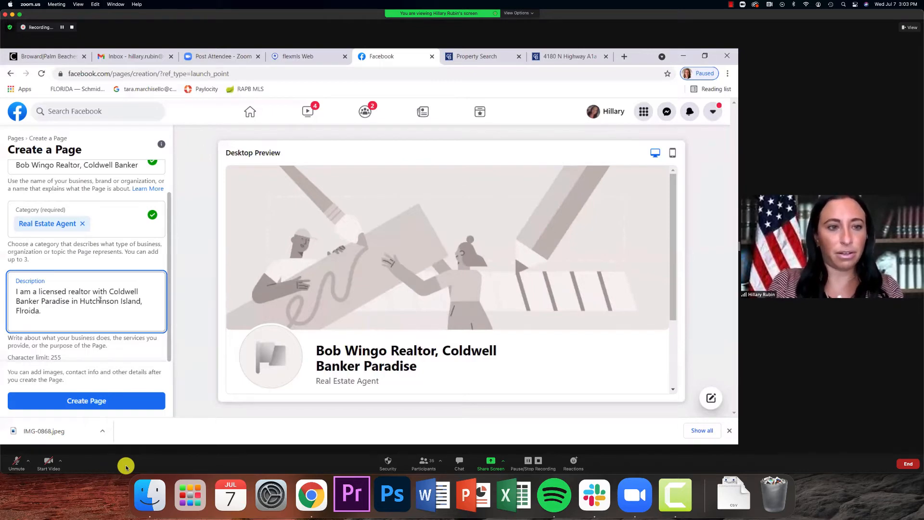
key(BackSpace)
key(BackSpace)
key(BackSpace)
key(BackSpace)
key(BackSpace)
key(BackSpace)
text(or)
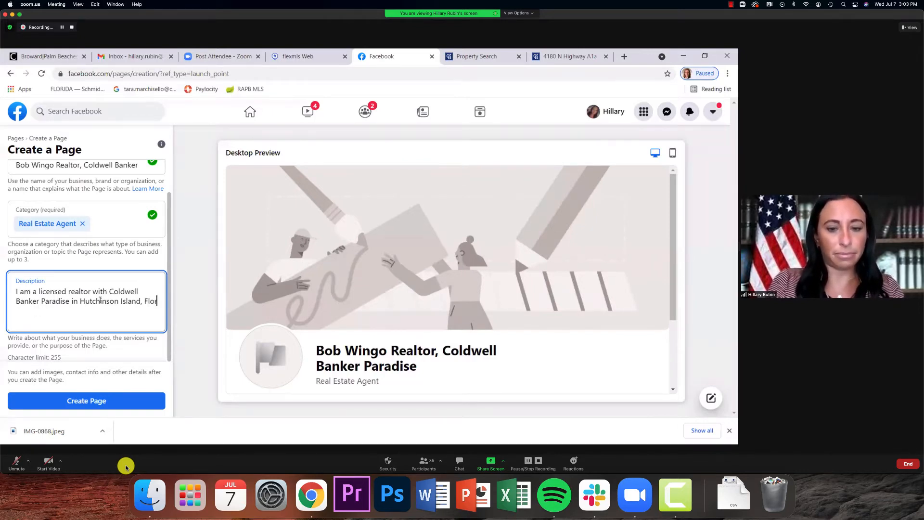
text(ida serving)
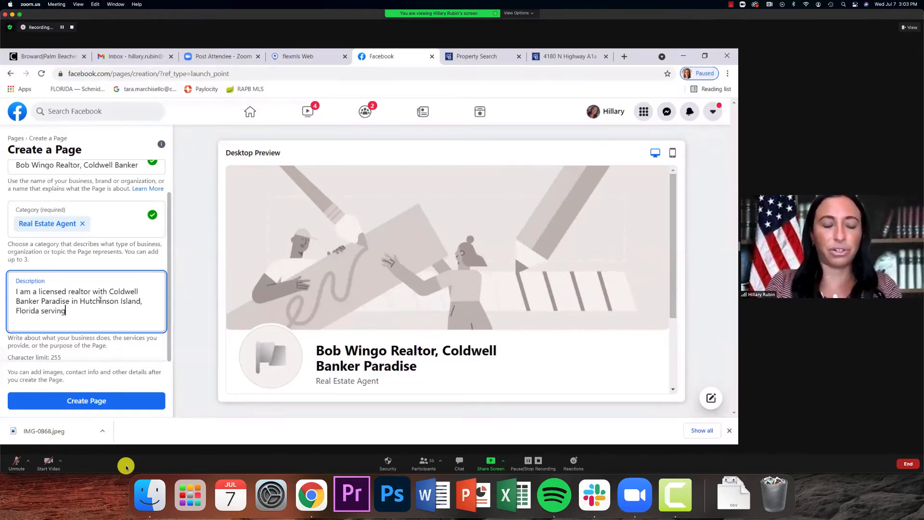
text( T)
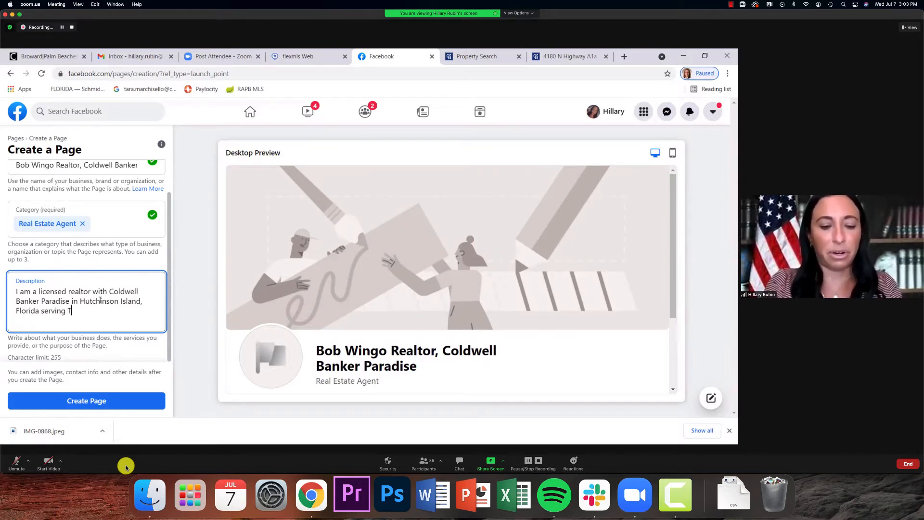
text(reasu)
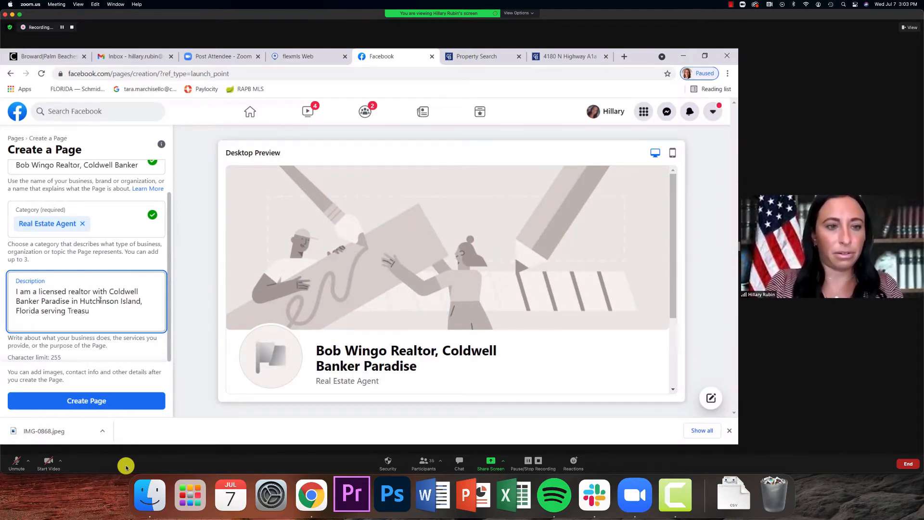
text(re Coa)
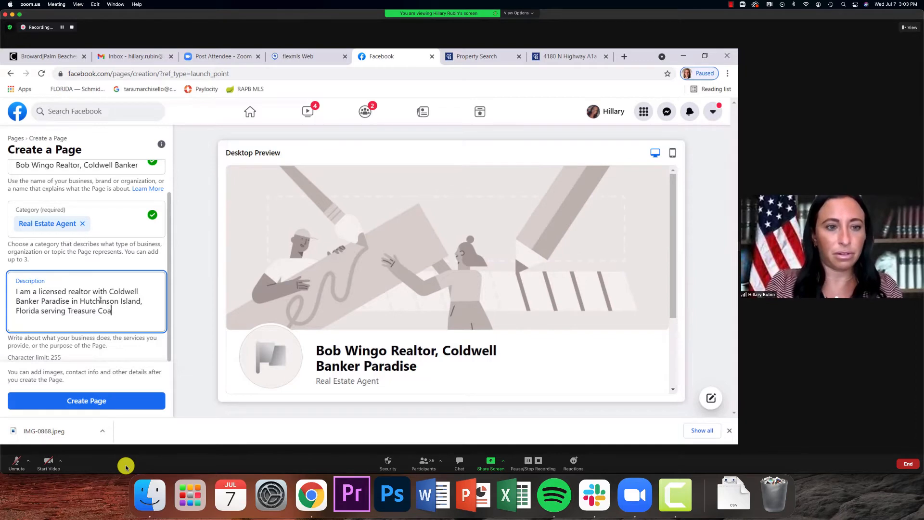
text(st.)
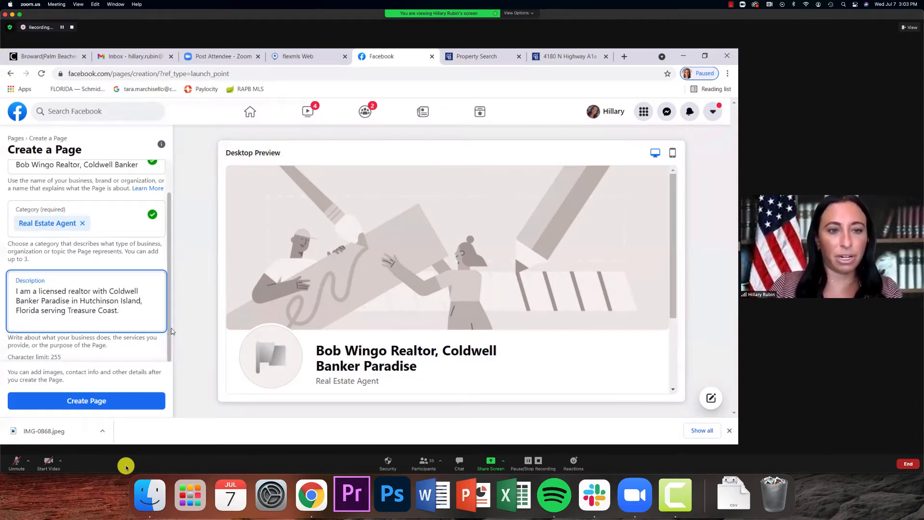
click(133, 407)
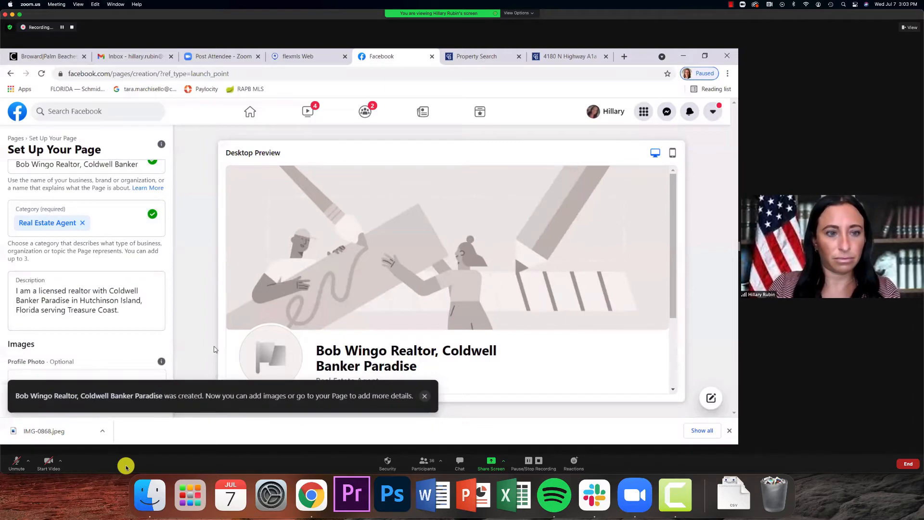
- Upload 'bob photo' from Downloads as the page's profile picture
scroll(414, 275, down, 3)
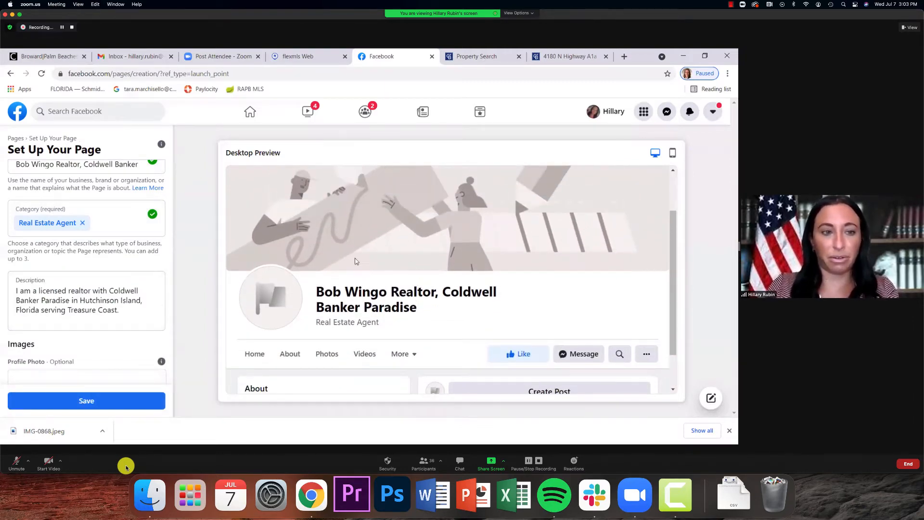
scroll(87, 337, down, 2)
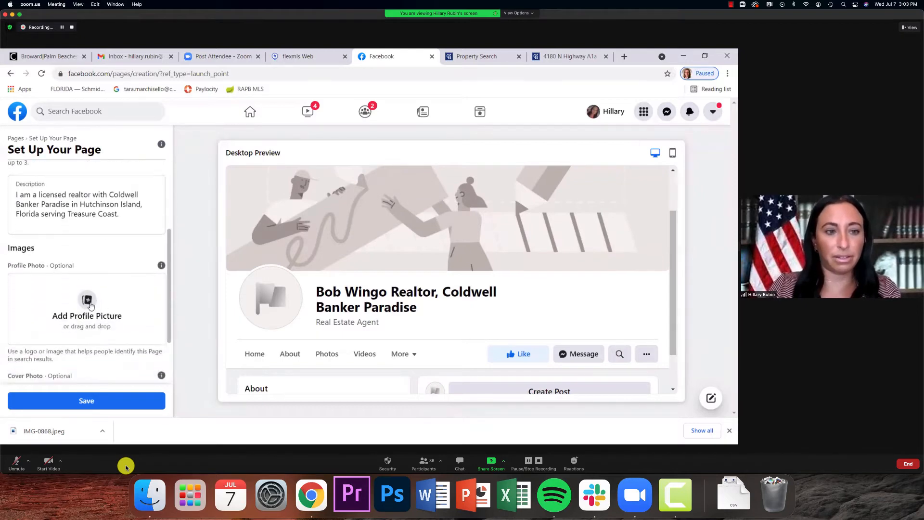
click(88, 302)
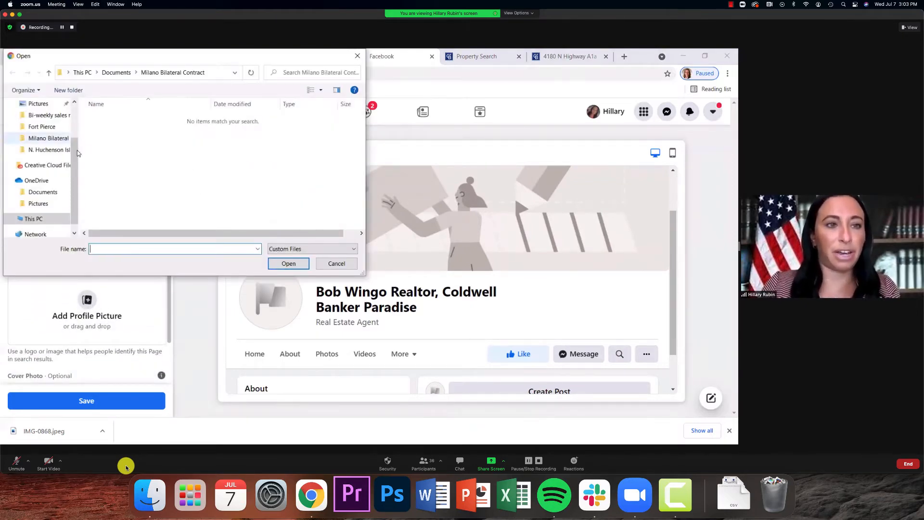
scroll(58, 144, up, 3)
click(59, 138)
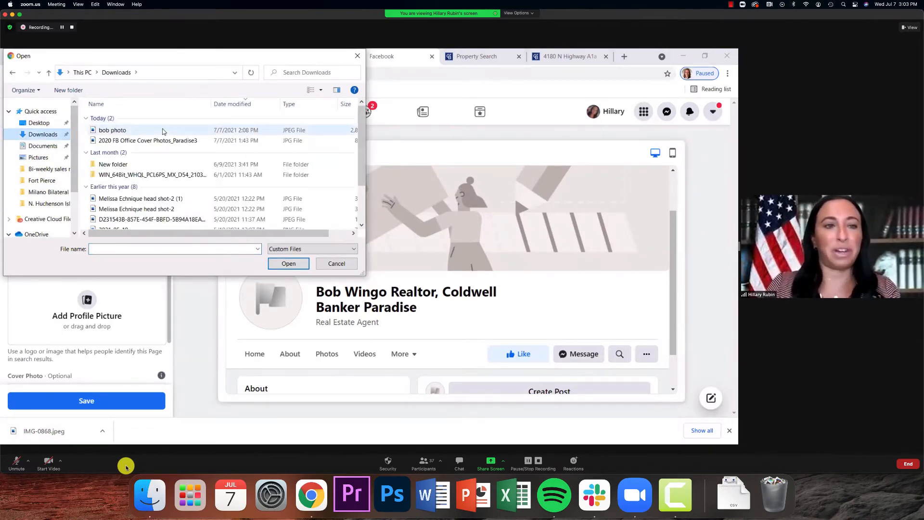
click(112, 130)
click(288, 264)
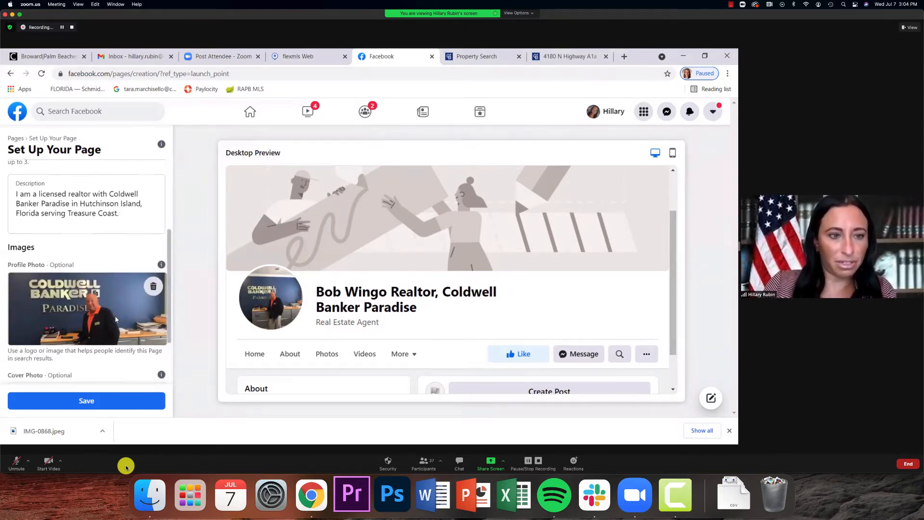
- Add the Paradise3 office image as the cover photo and drag it into position
scroll(116, 319, down, 2)
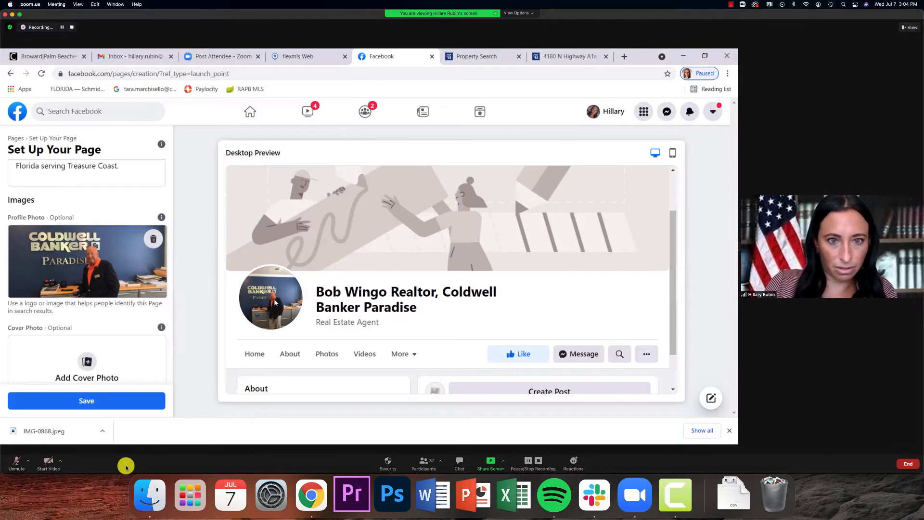
scroll(134, 297, down, 1)
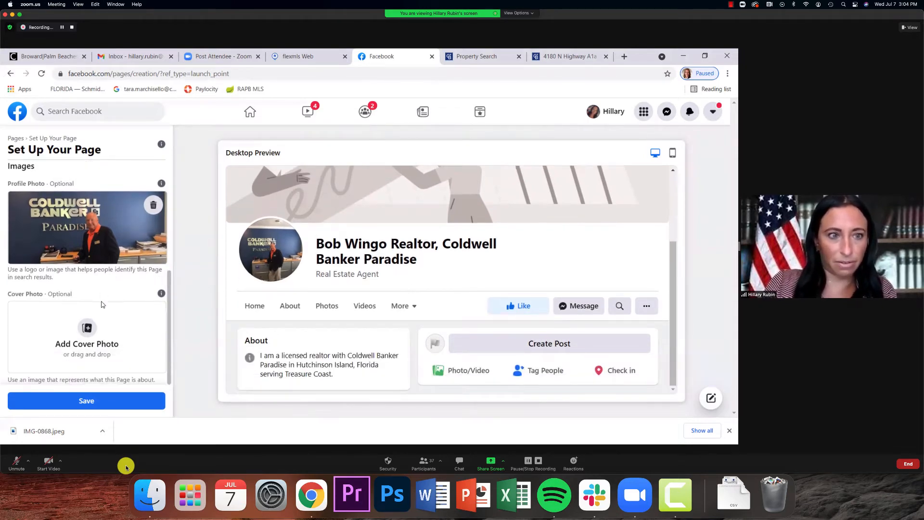
click(93, 328)
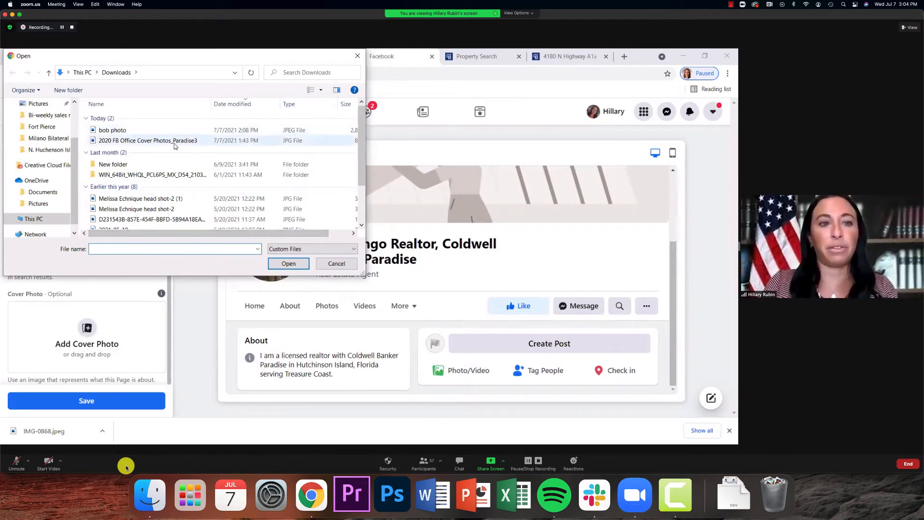
click(289, 264)
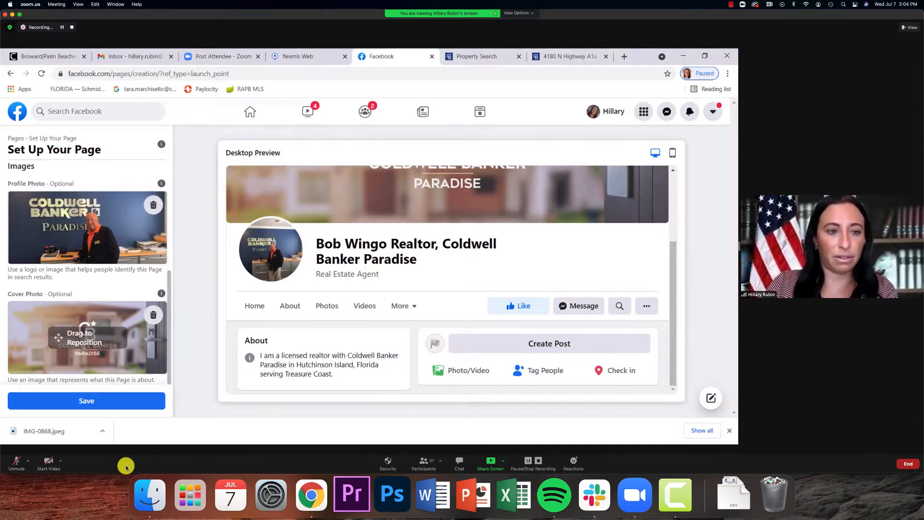
mouse_move(84, 345)
mouse_down()
mouse_move(98, 347)
mouse_move(92, 335)
mouse_move(75, 338)
mouse_move(97, 337)
mouse_move(78, 339)
mouse_move(91, 340)
mouse_move(85, 321)
mouse_move(119, 371)
mouse_move(92, 336)
mouse_up()
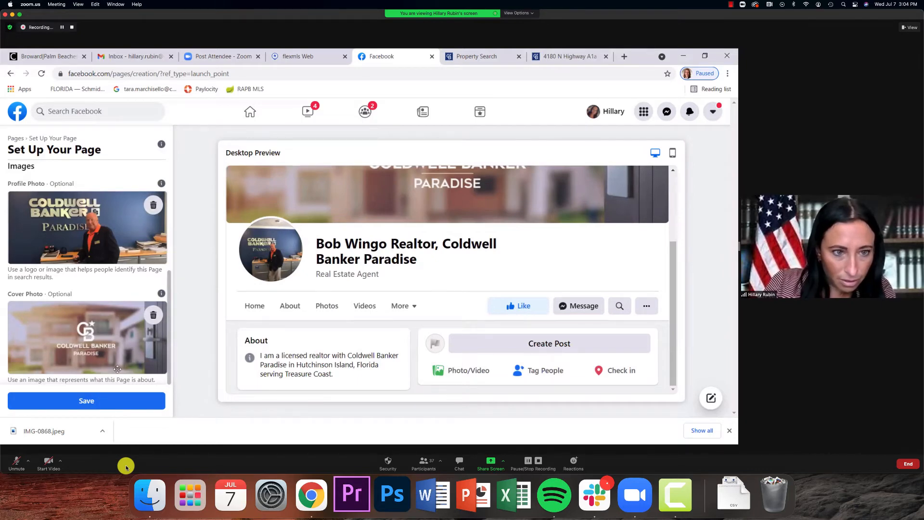
drag(96, 329, 114, 336)
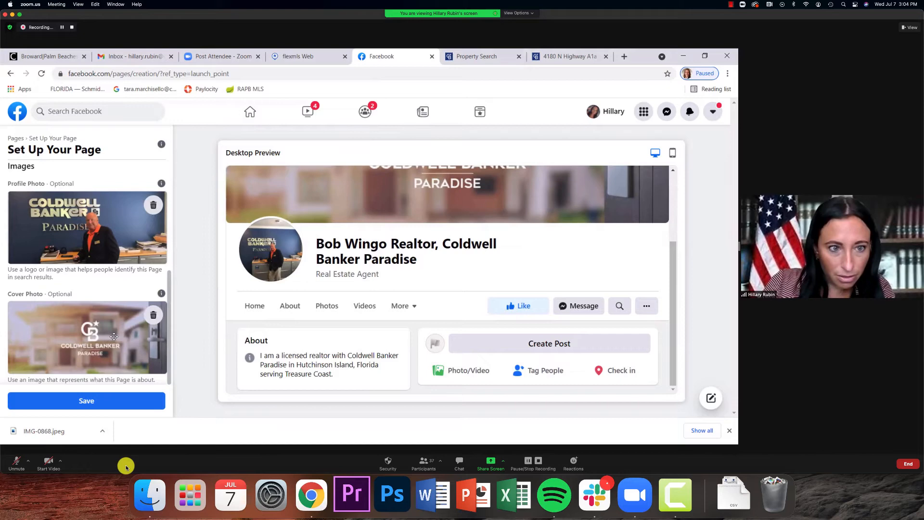
- Save the page's photos and dismiss the Connect to WhatsApp prompt
click(94, 407)
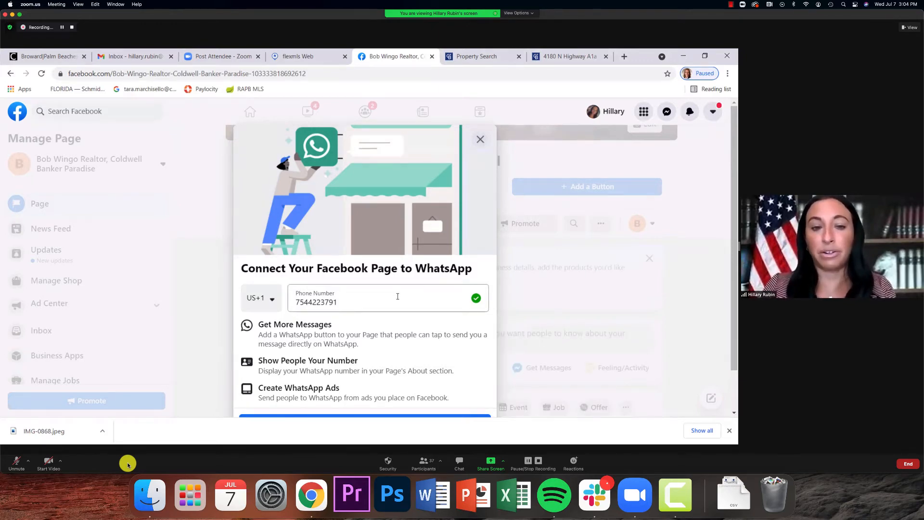
scroll(408, 284, down, 2)
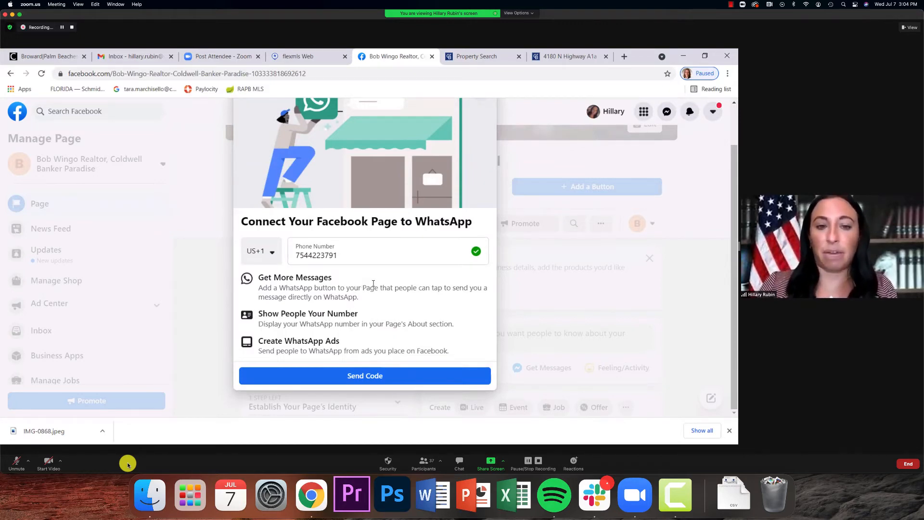
click(594, 495)
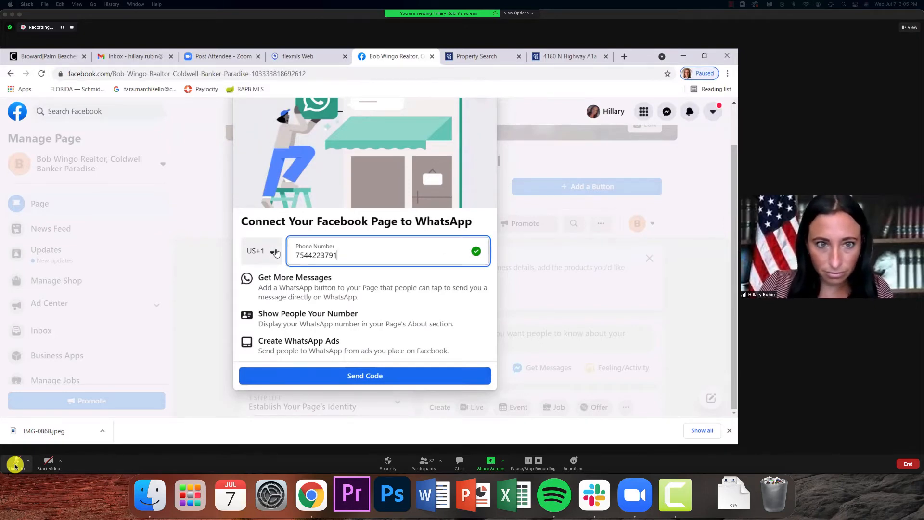
click(15, 465)
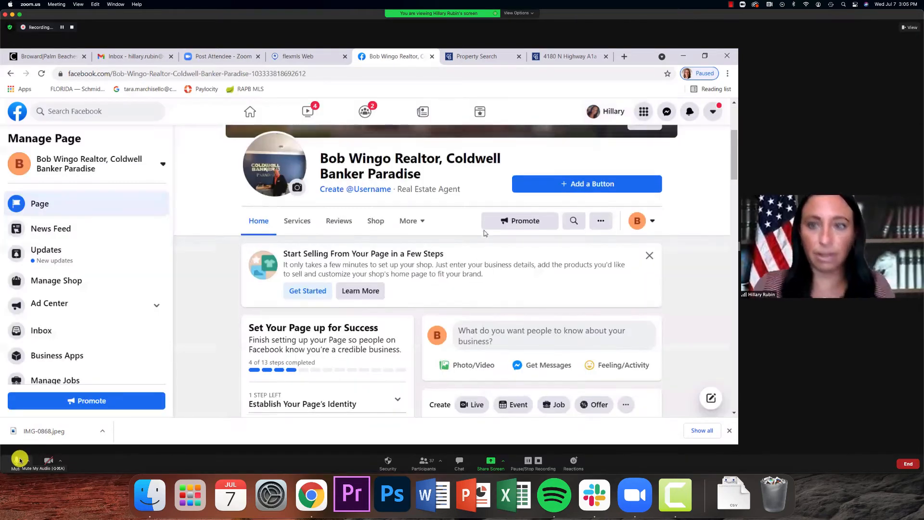
- Toggle the meeting microphone while filling in the page username
click(20, 460)
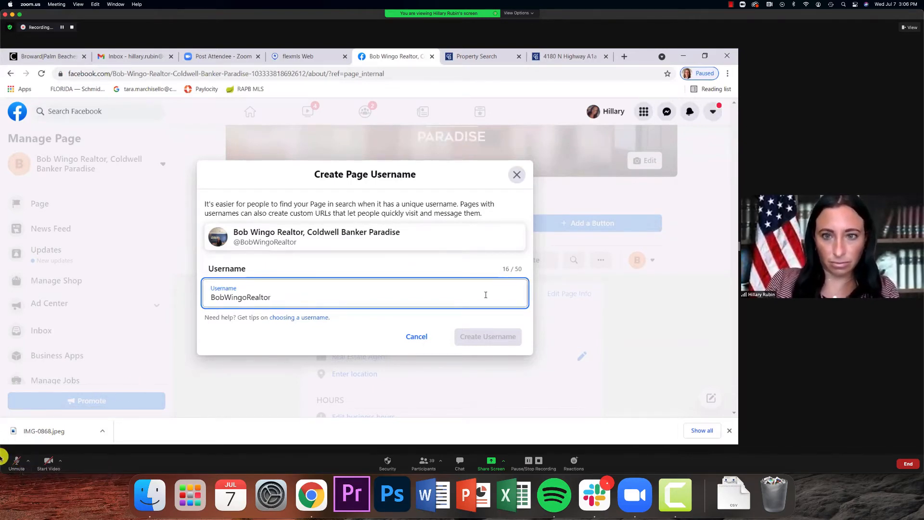
- Toggle the meeting microphone while Facebook validates the username
click(11, 470)
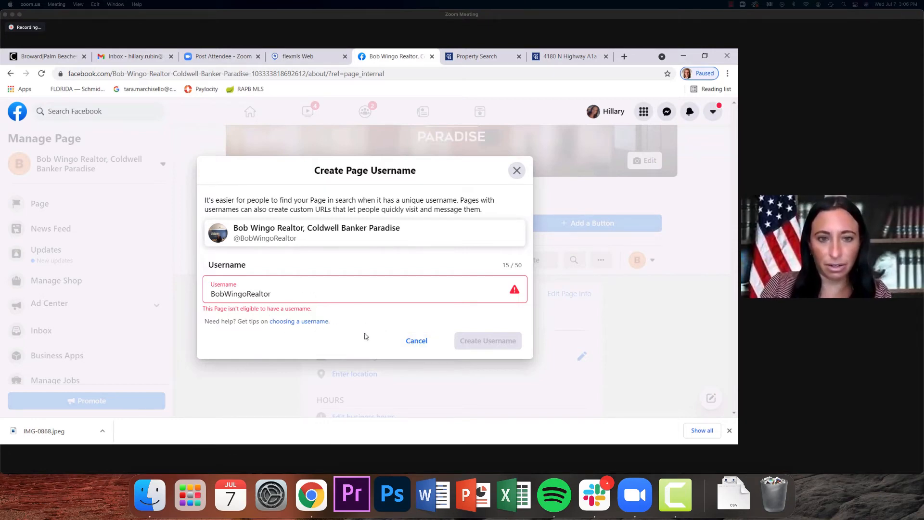
- Dismiss the username dialog without creating a username
click(423, 344)
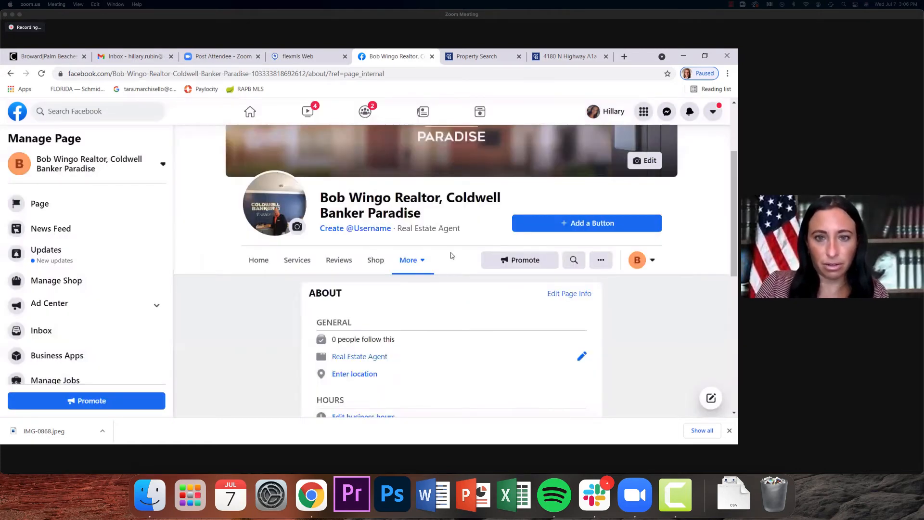
scroll(259, 326, down, 1)
scroll(276, 311, down, 1)
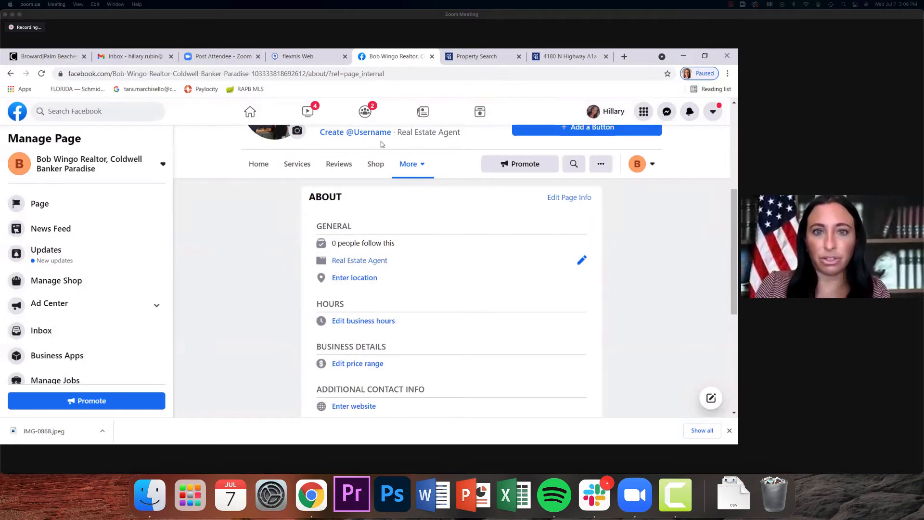
scroll(383, 144, up, 1)
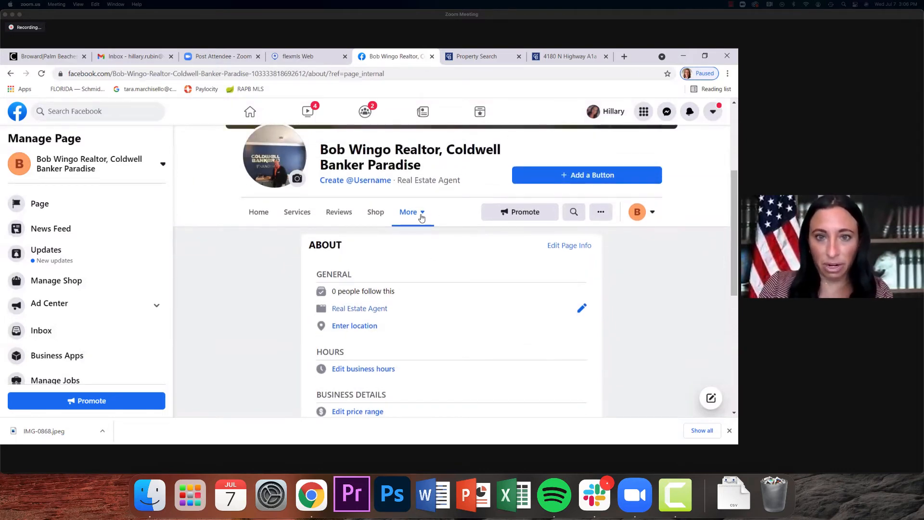
scroll(423, 255, down, 1)
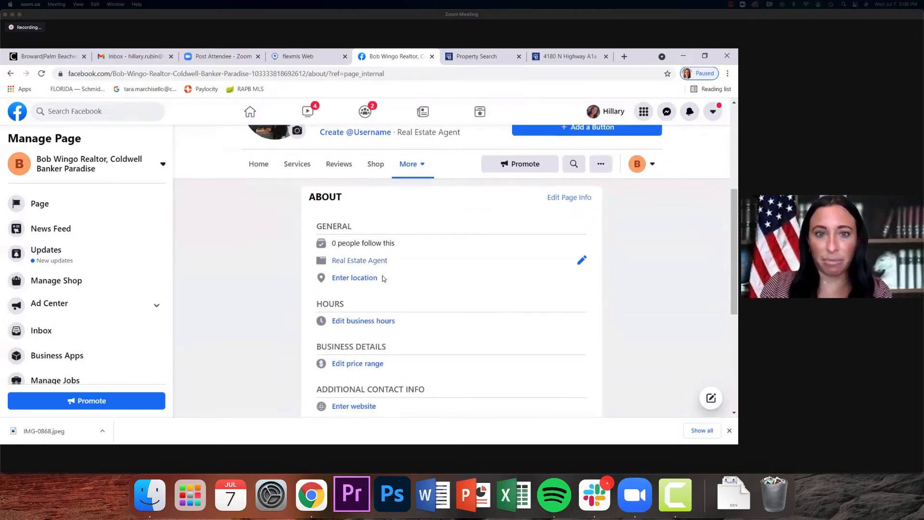
- Set the page location to the office's street address in Fort Pierce, FL with its ZIP code
click(367, 279)
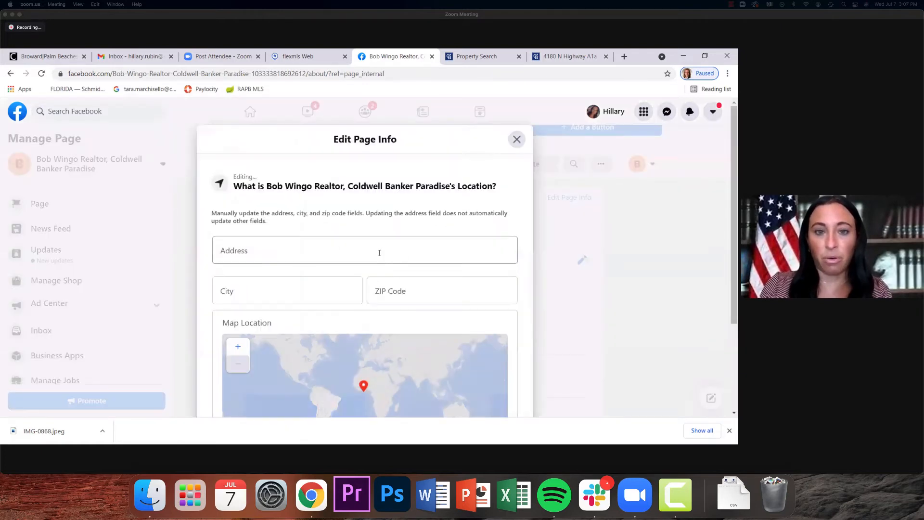
click(364, 247)
key(ctrl+Up)
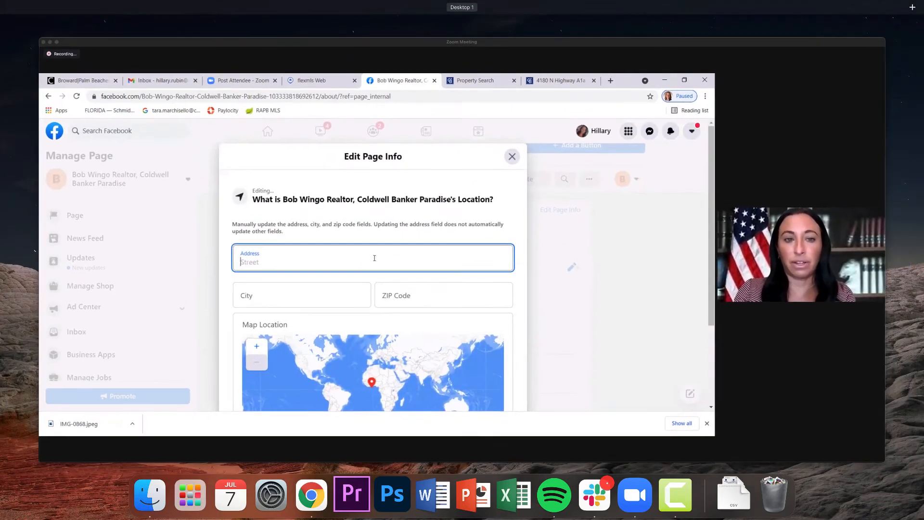
key(ctrl+Up)
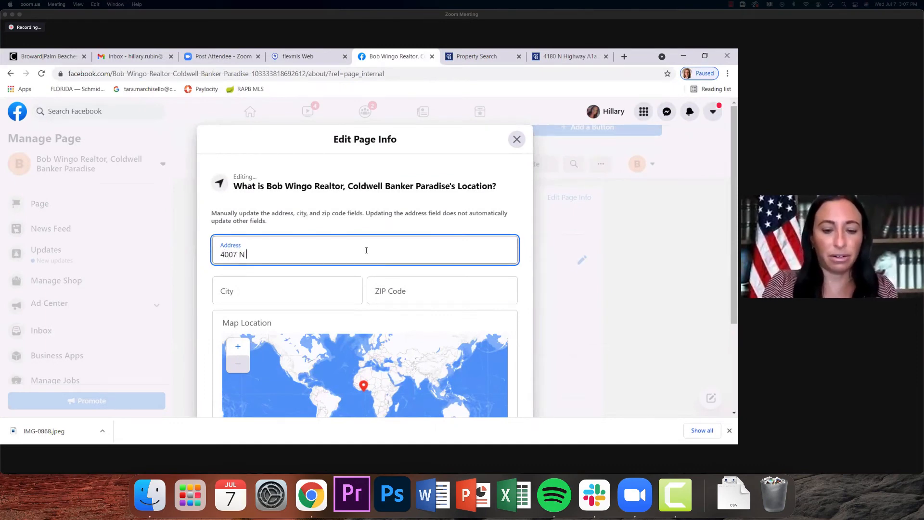
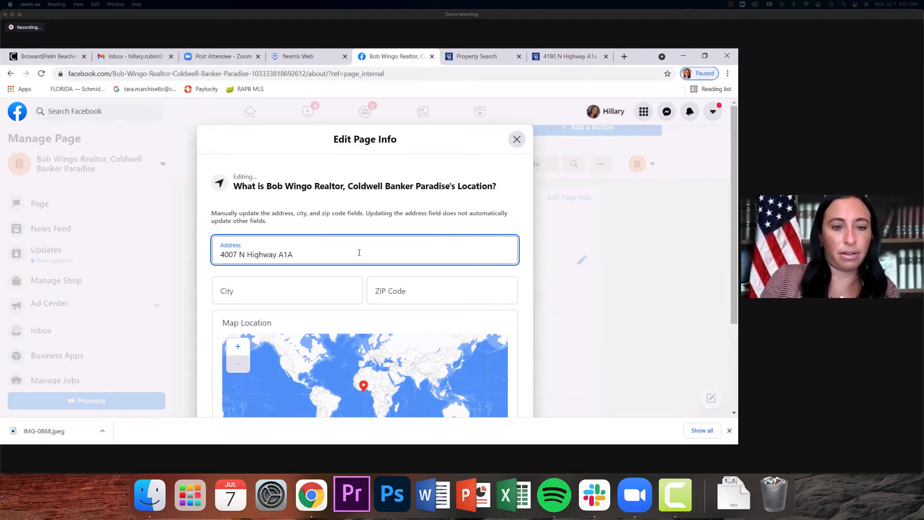
click(332, 289)
text(Fort Pier)
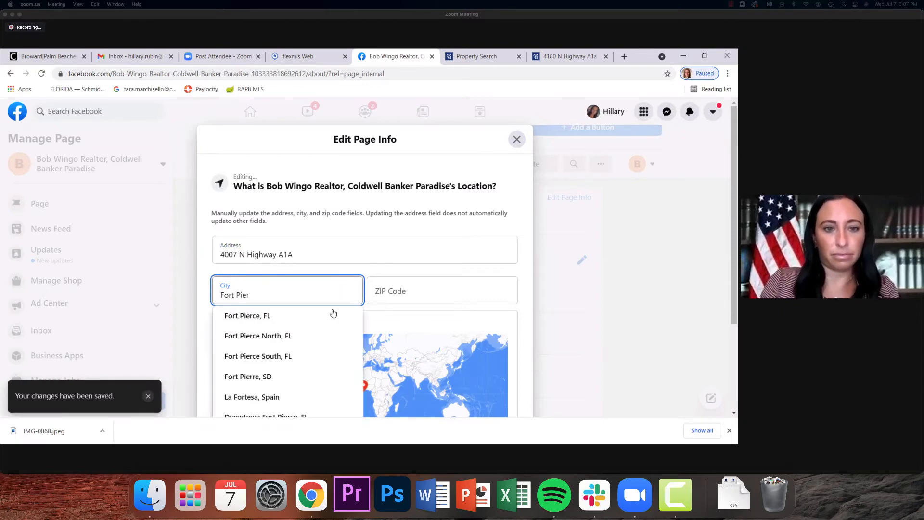
click(333, 315)
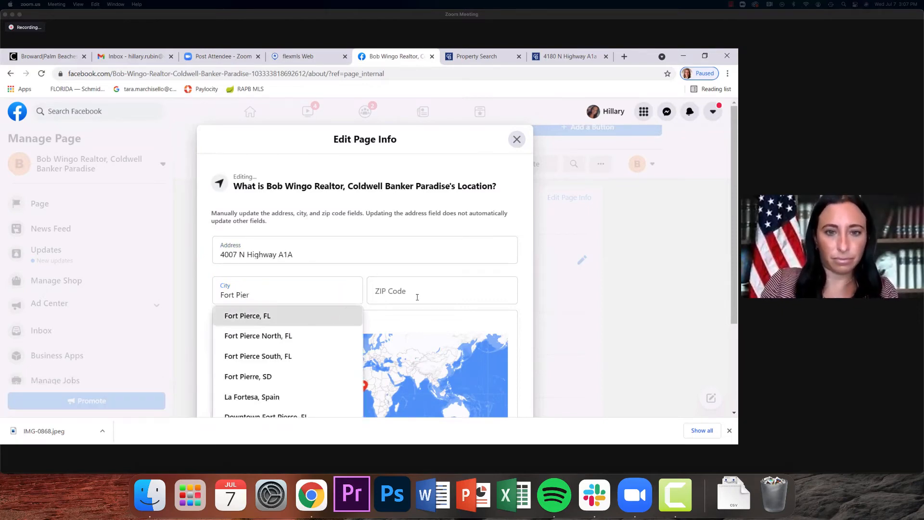
click(417, 296)
text(34949)
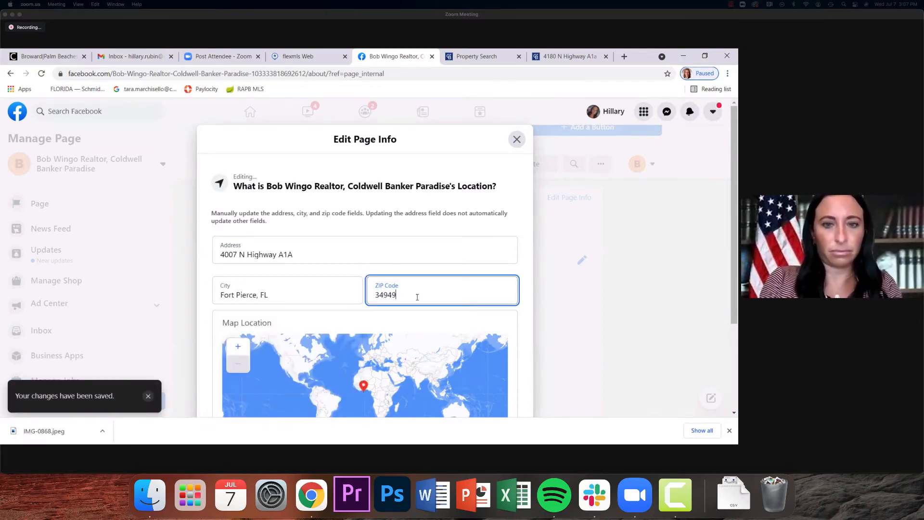
click(528, 258)
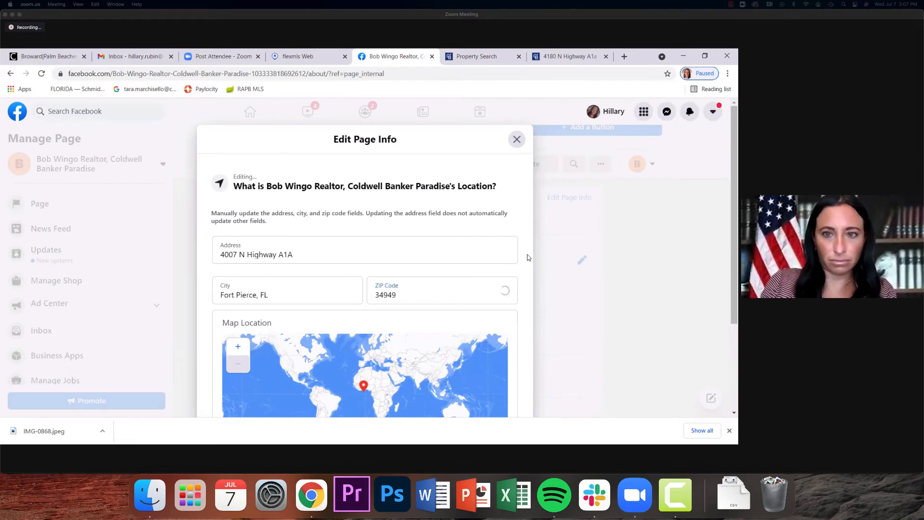
- Close the location editor and review the About section's category and description
scroll(528, 257, down, 2)
scroll(528, 258, down, 2)
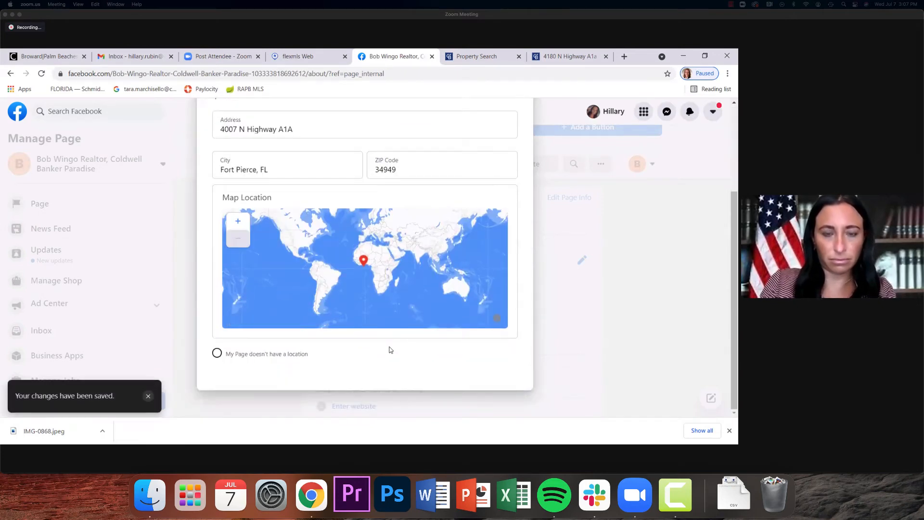
scroll(436, 352, up, 3)
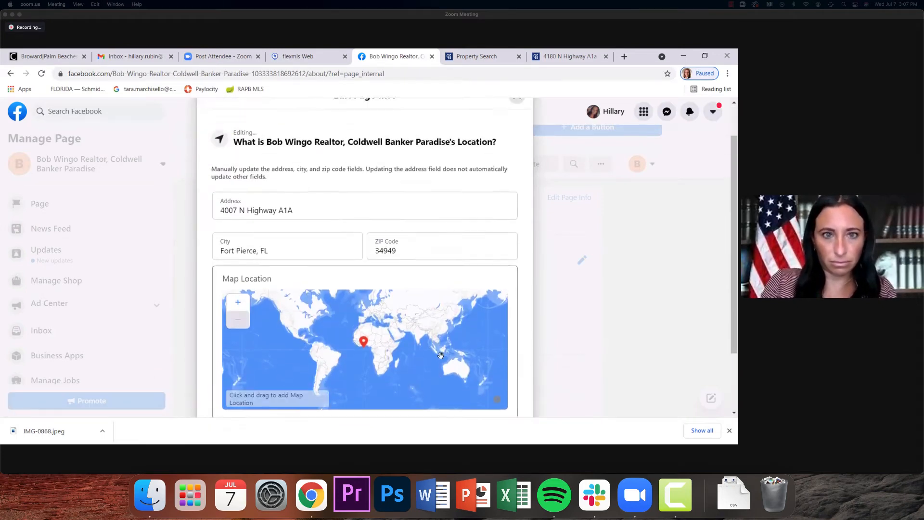
scroll(445, 313, up, 2)
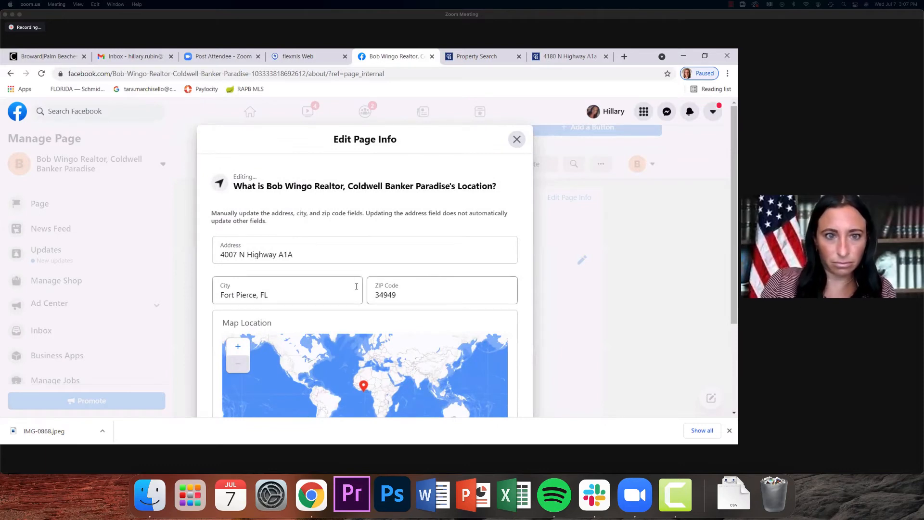
scroll(438, 320, down, 3)
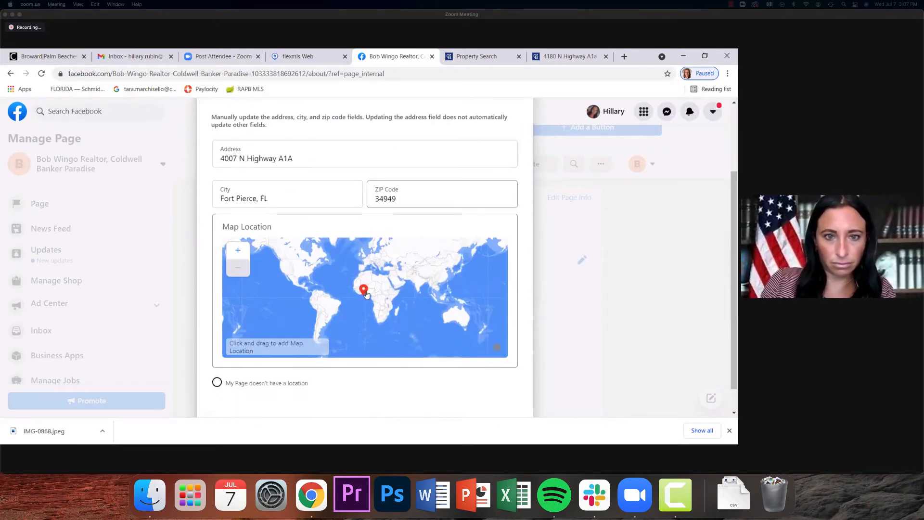
scroll(476, 363, down, 1)
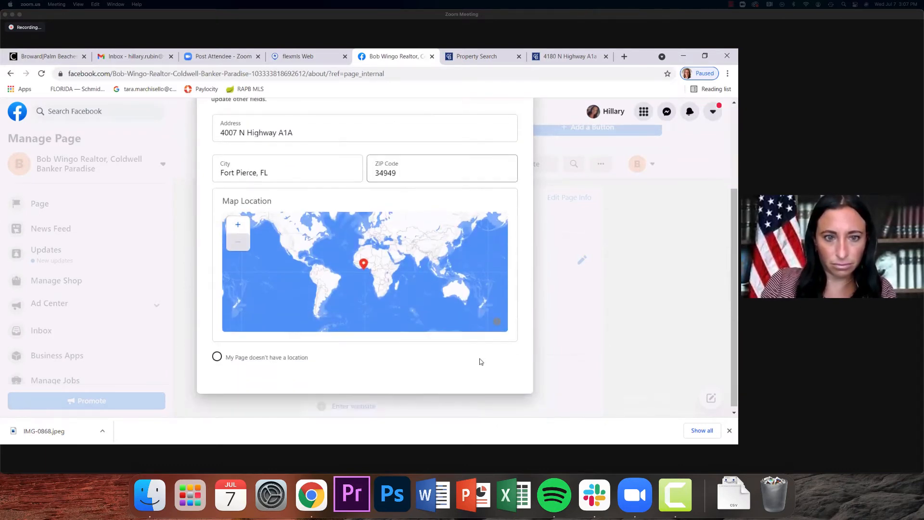
scroll(497, 318, up, 3)
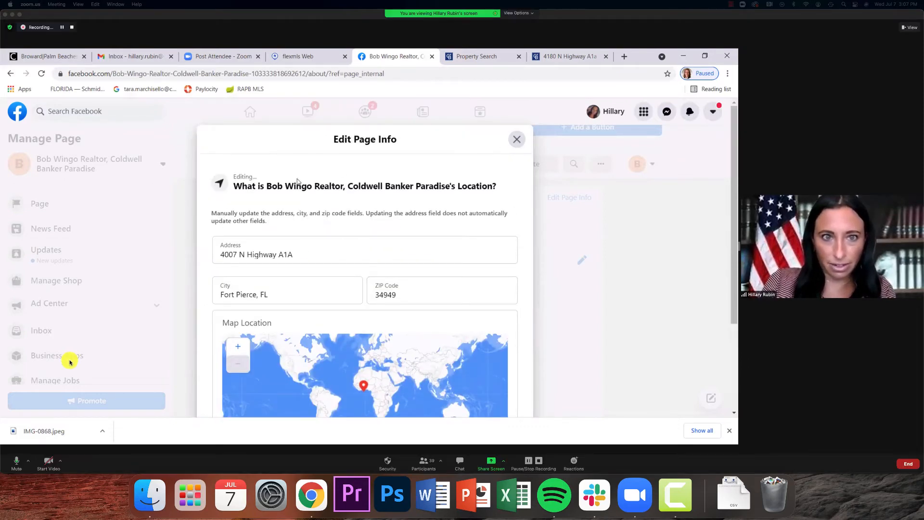
click(15, 464)
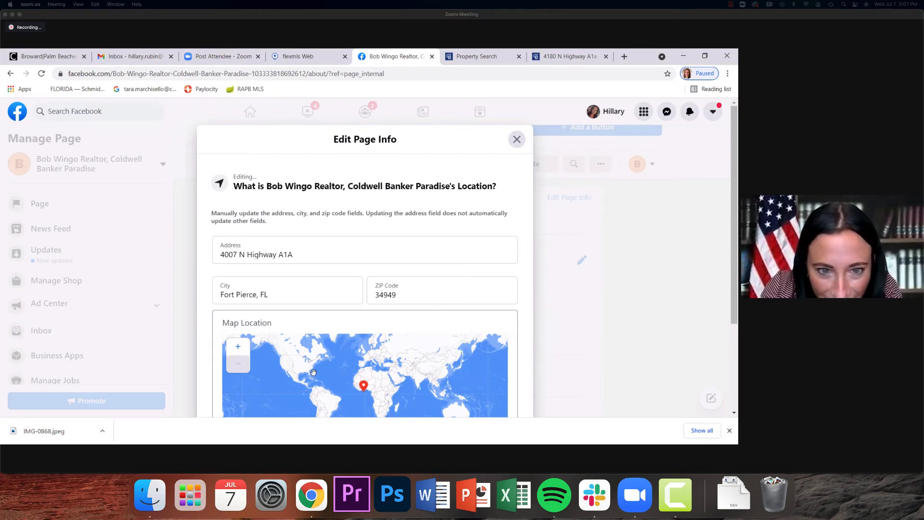
click(516, 140)
scroll(391, 293, down, 2)
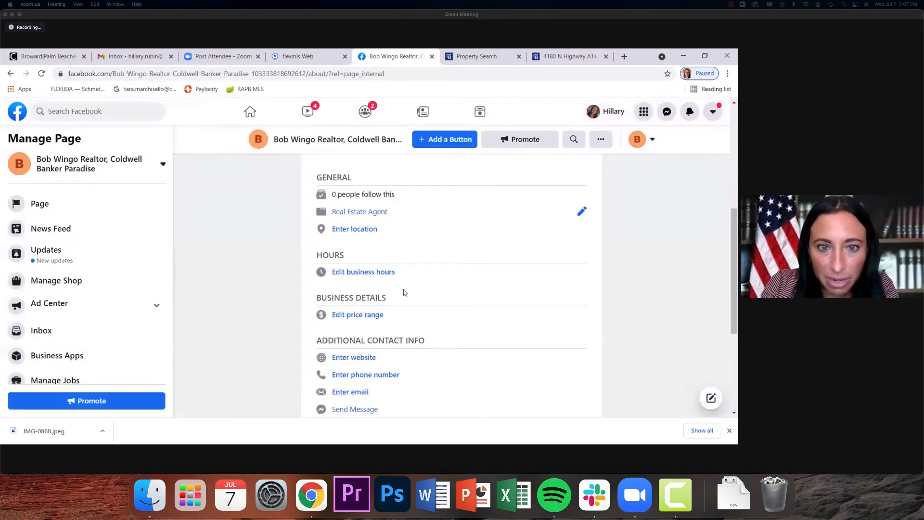
scroll(405, 291, down, 3)
scroll(433, 274, up, 3)
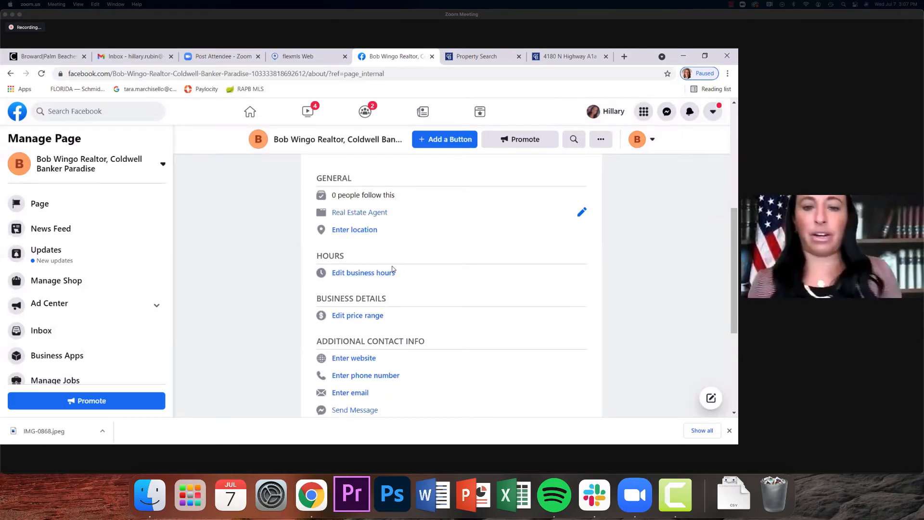
scroll(419, 260, down, 2)
scroll(424, 259, down, 2)
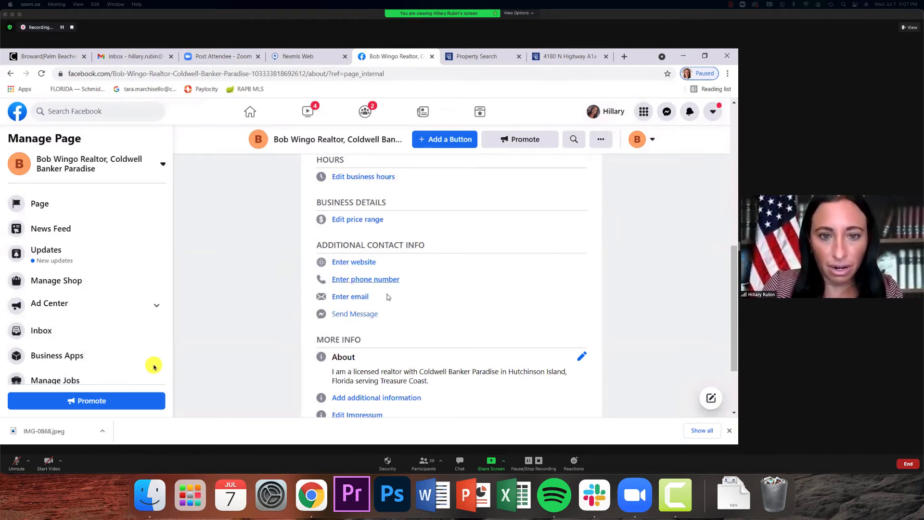
scroll(444, 305, down, 4)
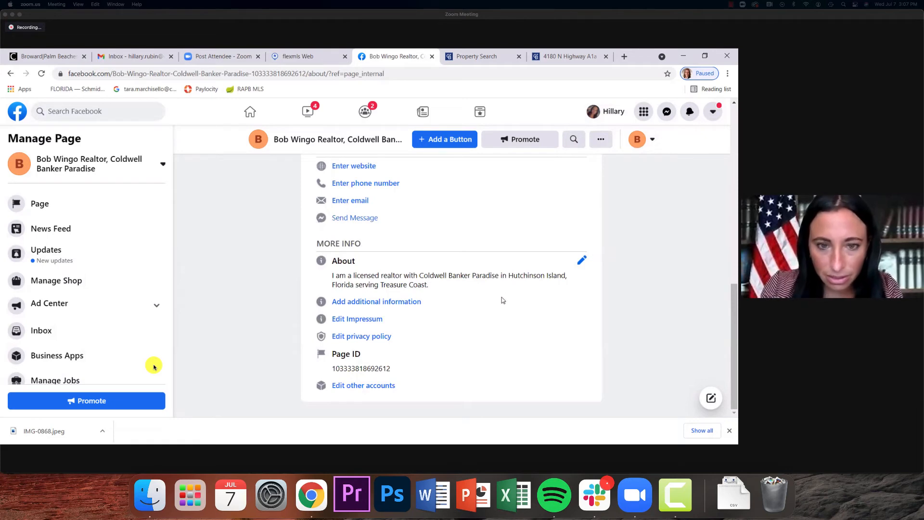
scroll(432, 227, up, 3)
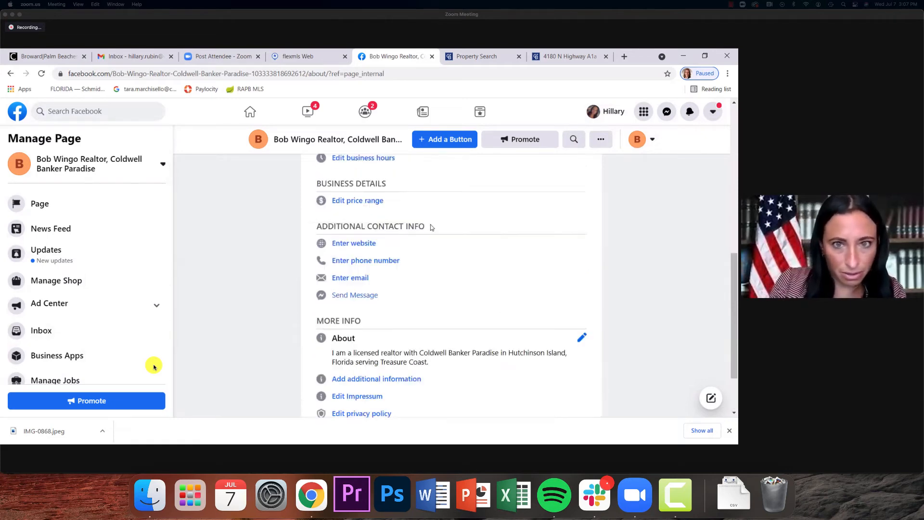
scroll(432, 227, up, 10)
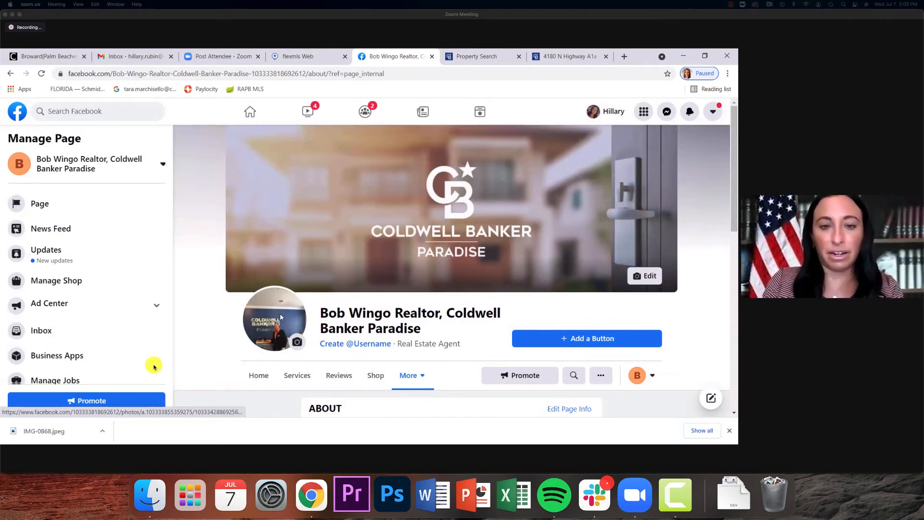
click(343, 308)
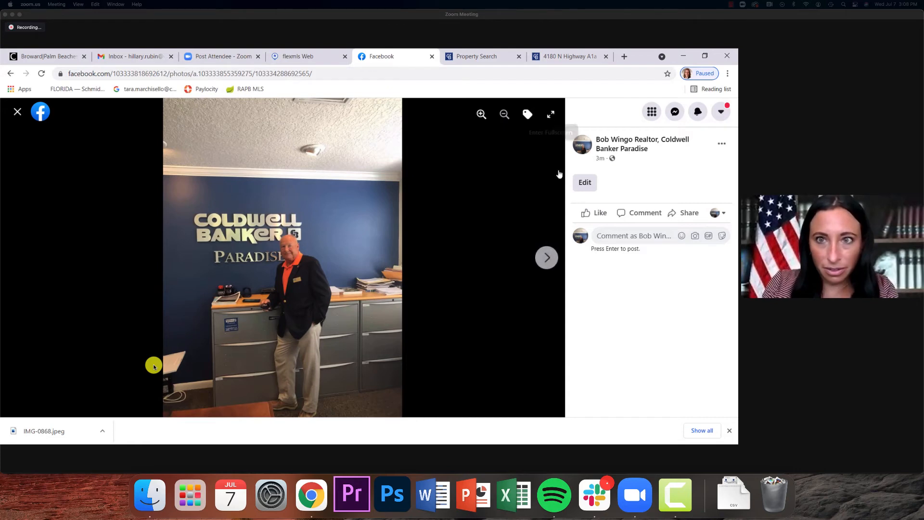
click(15, 112)
scroll(310, 307, down, 2)
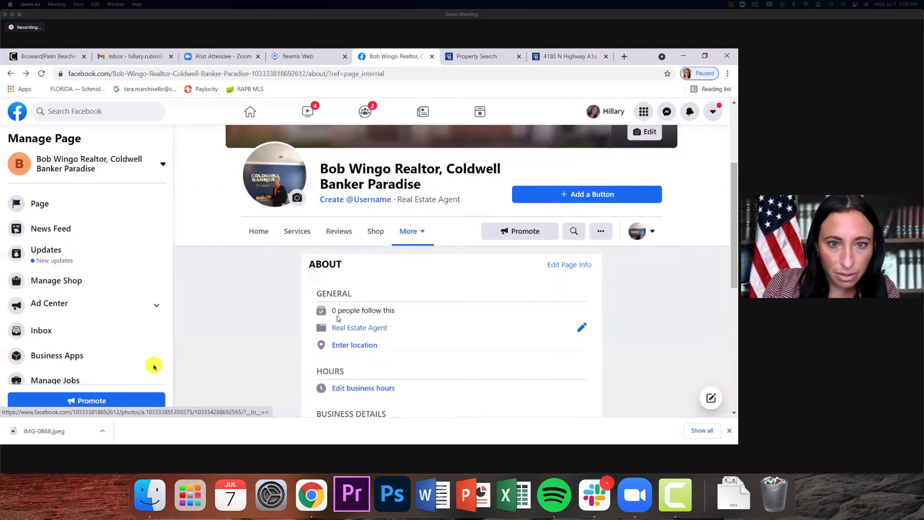
click(290, 182)
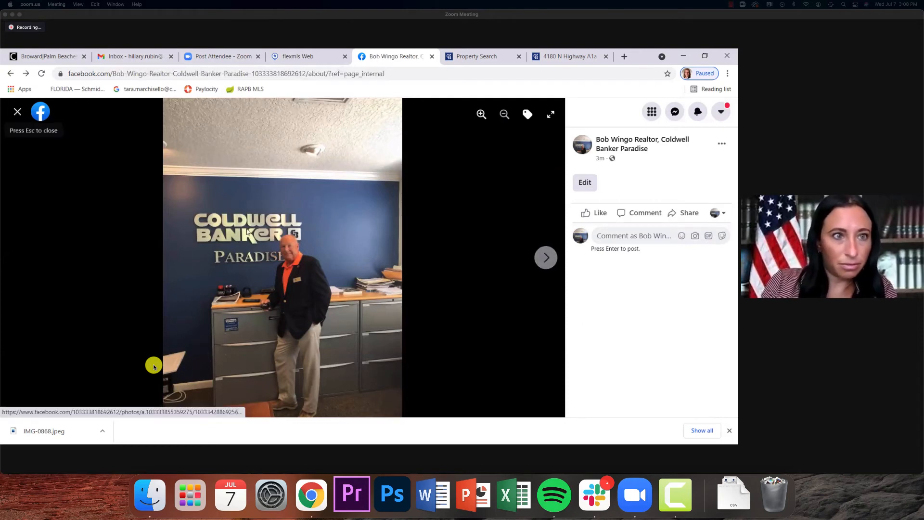
click(17, 113)
scroll(234, 302, down, 1)
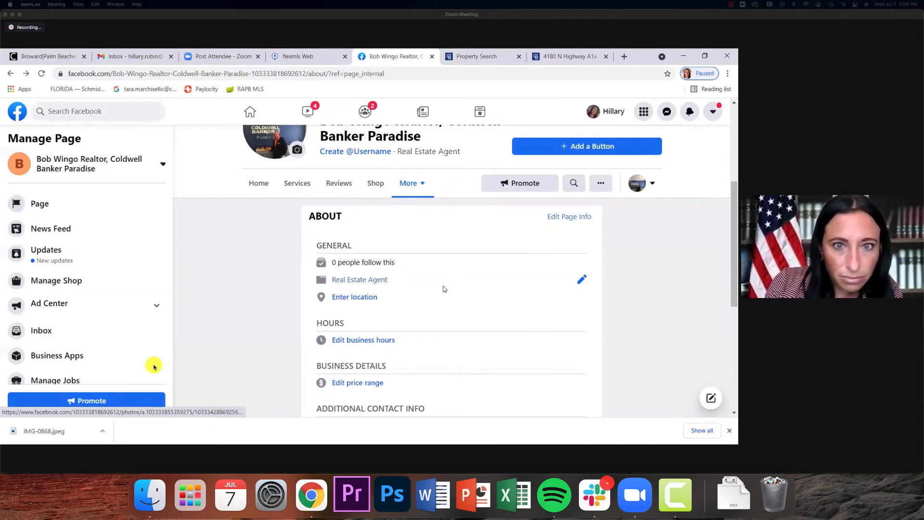
scroll(472, 298, down, 1)
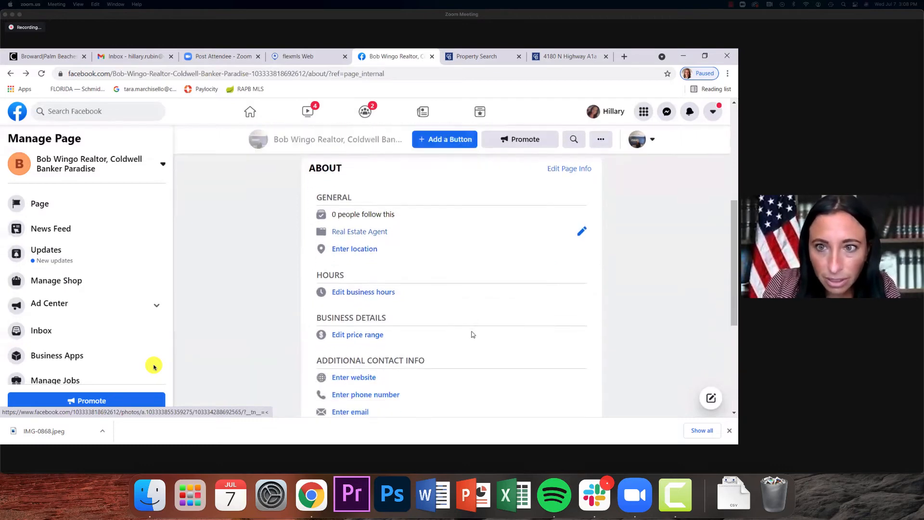
- Enter the business phone number in the Contact section of Edit Page Info
click(576, 169)
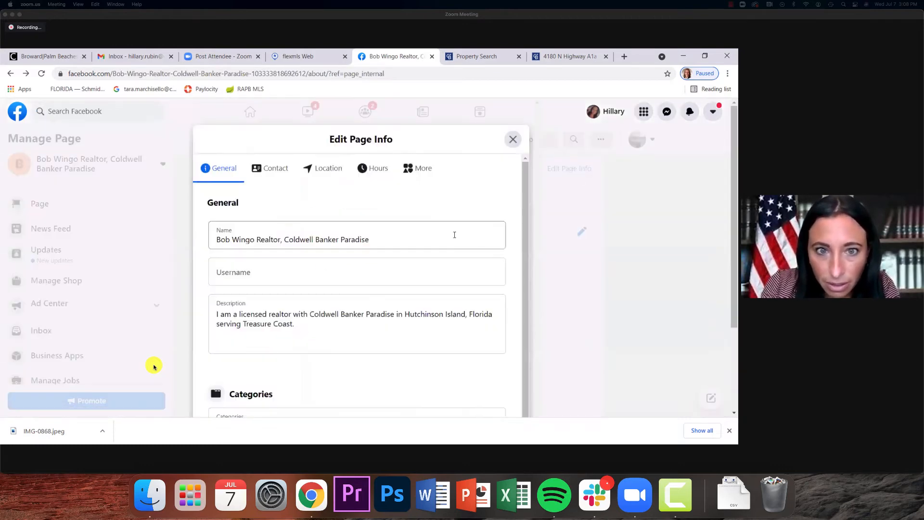
scroll(427, 248, down, 5)
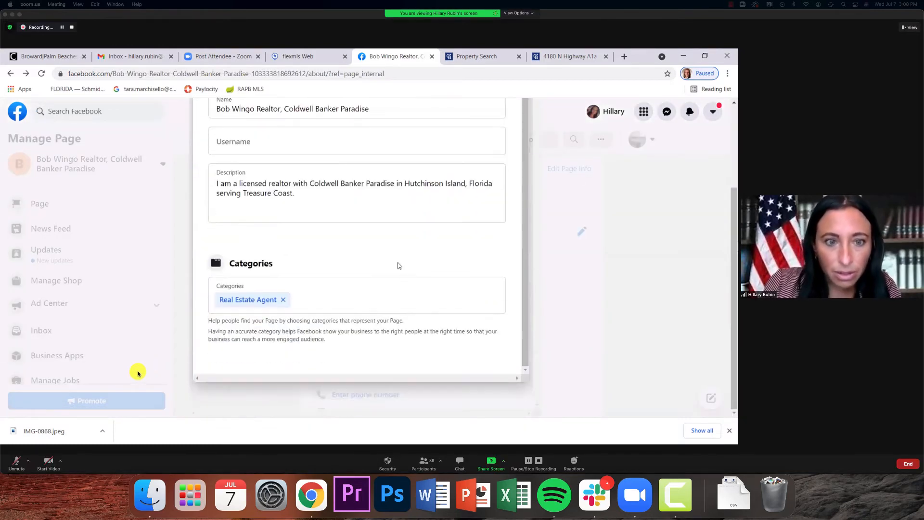
scroll(391, 259, up, 5)
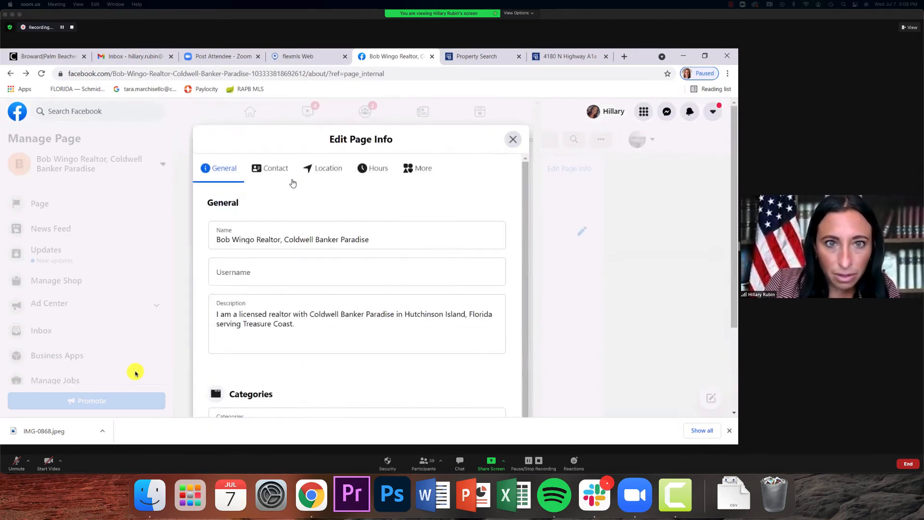
click(289, 170)
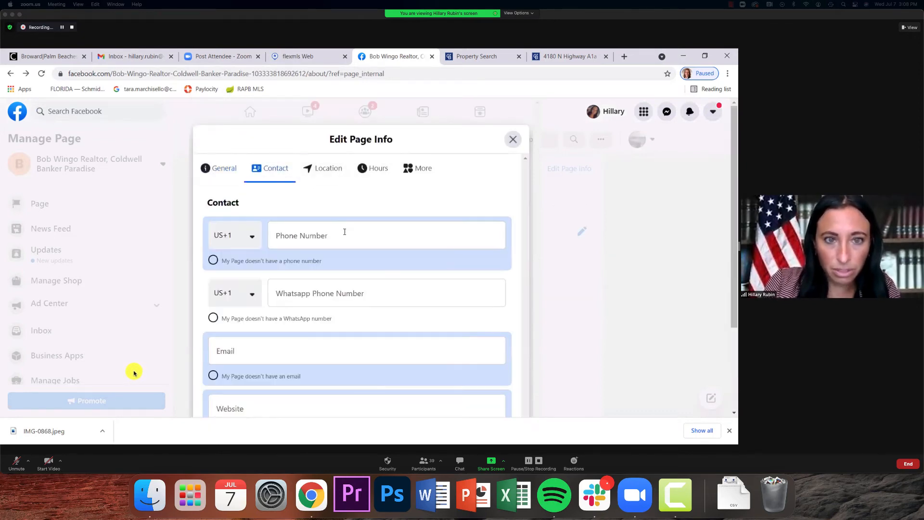
click(343, 235)
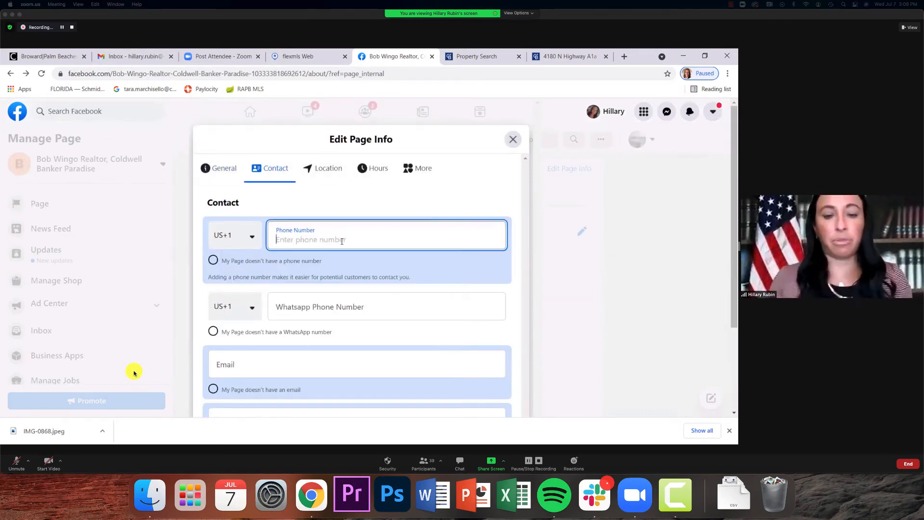
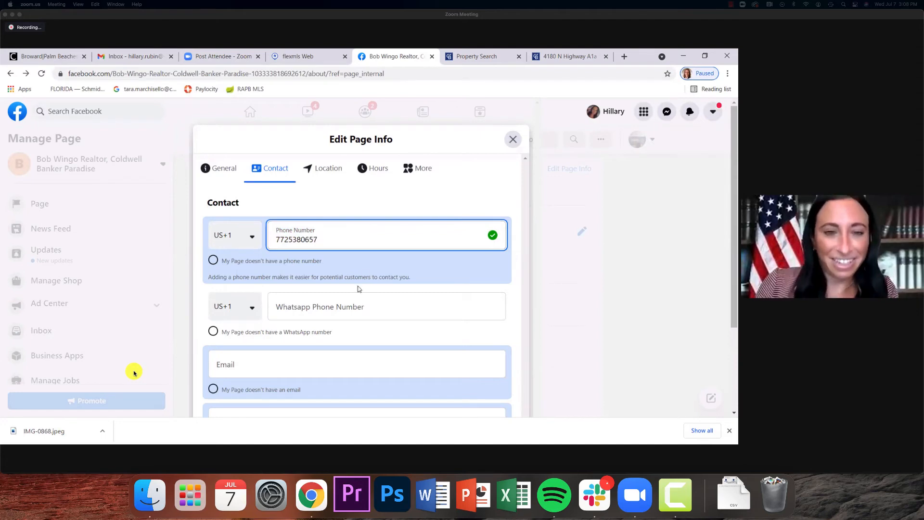
scroll(355, 303, down, 2)
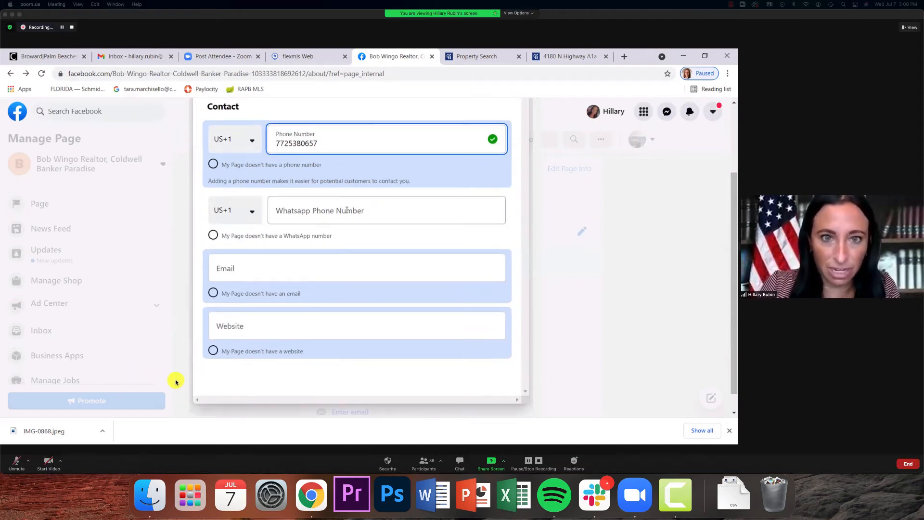
click(212, 164)
key(super+shift+a)
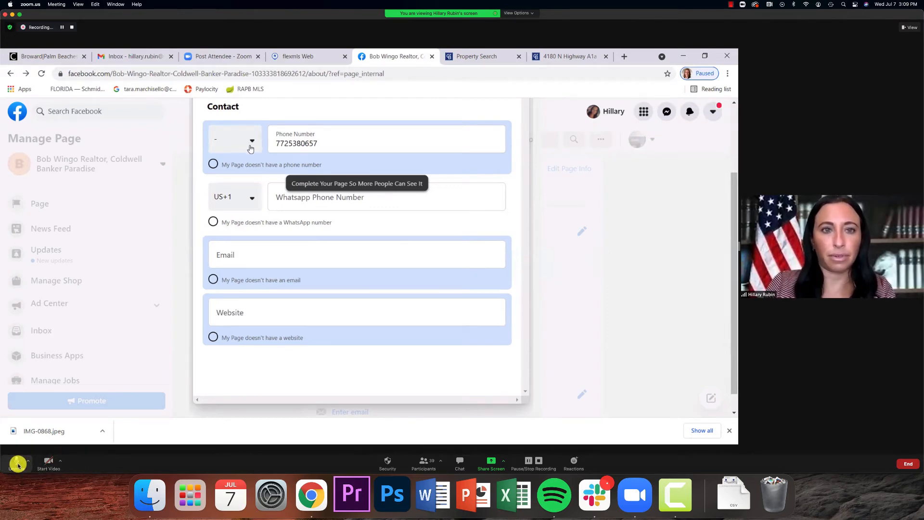
- Open and close the phone country-code list without changing the code
click(253, 140)
click(252, 141)
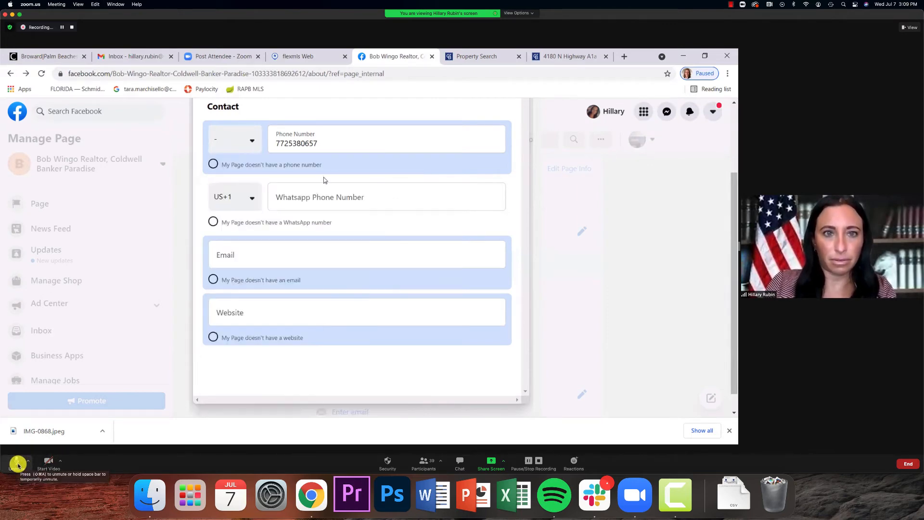
scroll(327, 181, down, 2)
scroll(369, 275, up, 5)
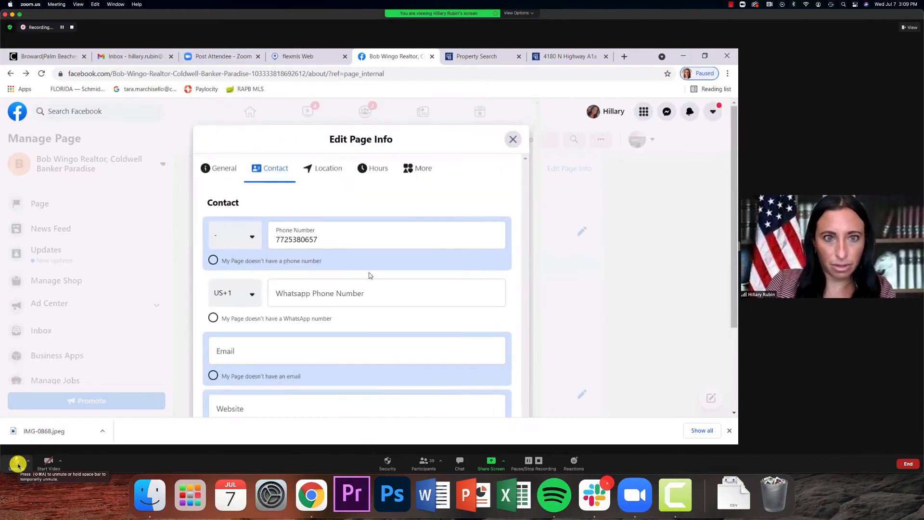
scroll(452, 214, down, 3)
scroll(434, 212, up, 3)
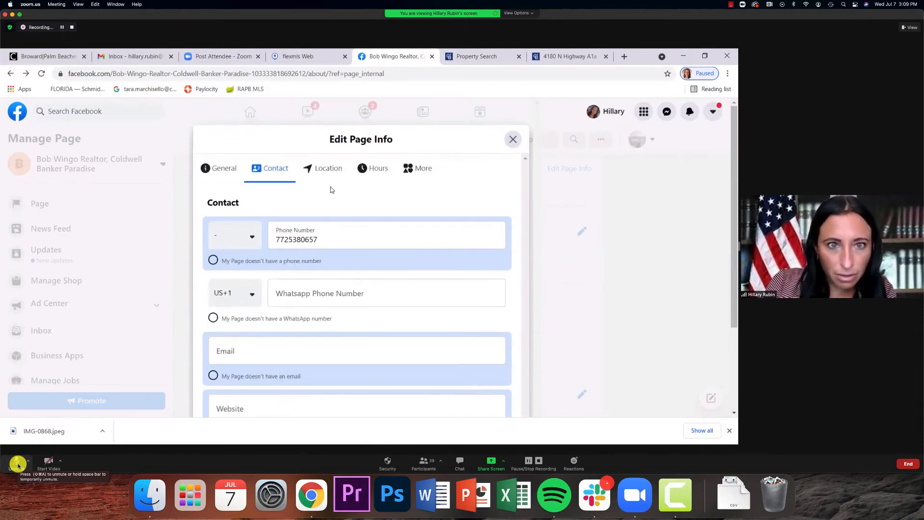
- Review the page's Location details
click(343, 173)
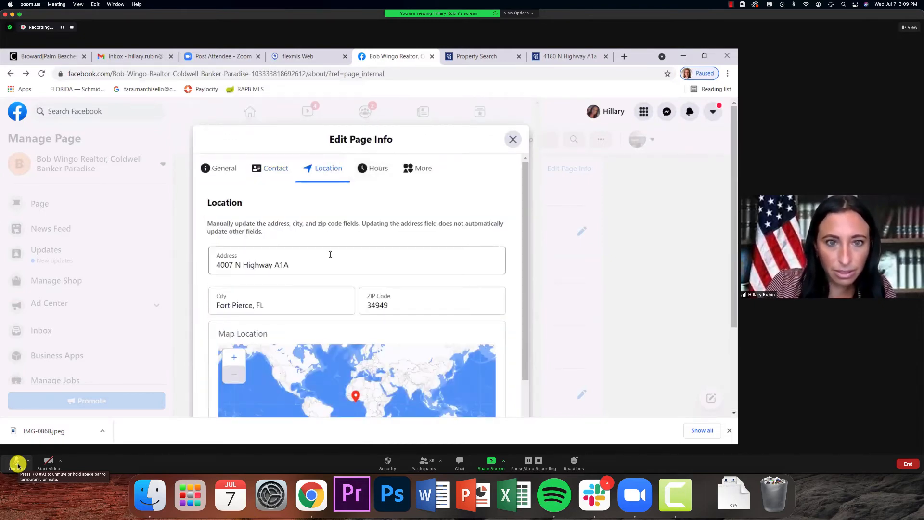
scroll(337, 269, down, 5)
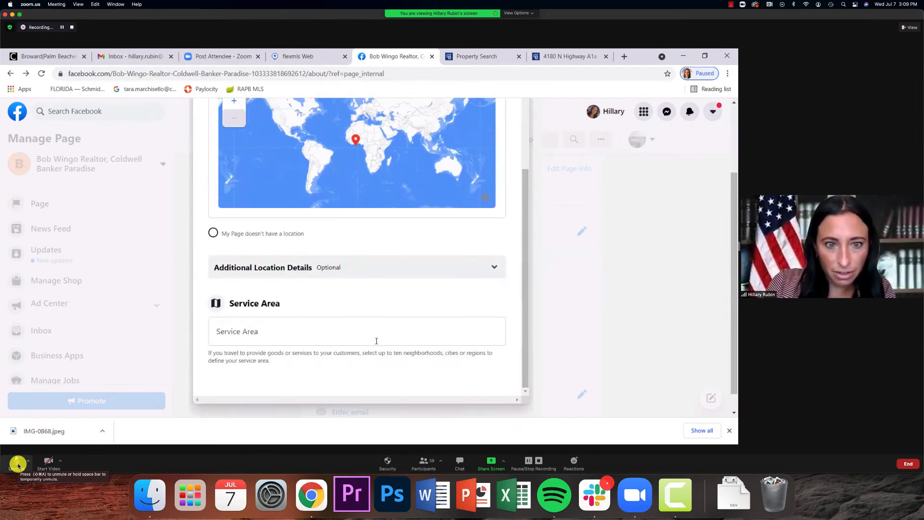
scroll(356, 322, down, 1)
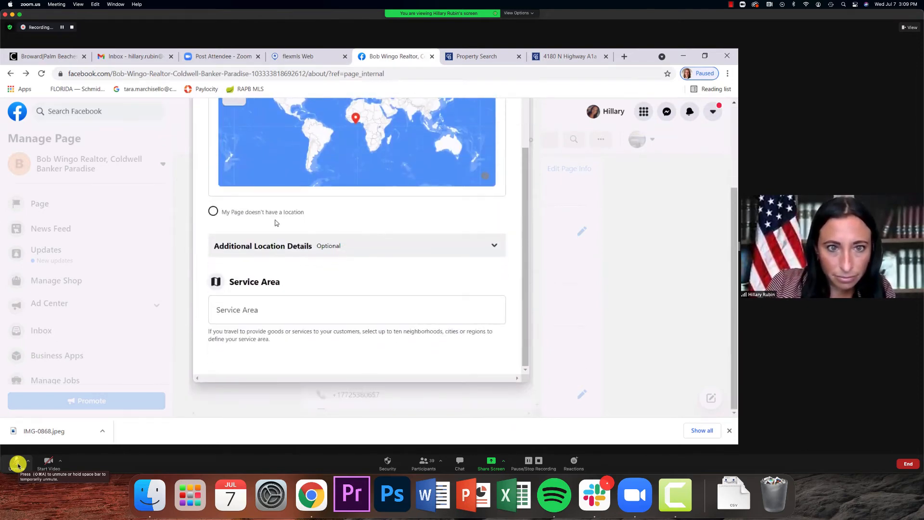
scroll(289, 212, up, 5)
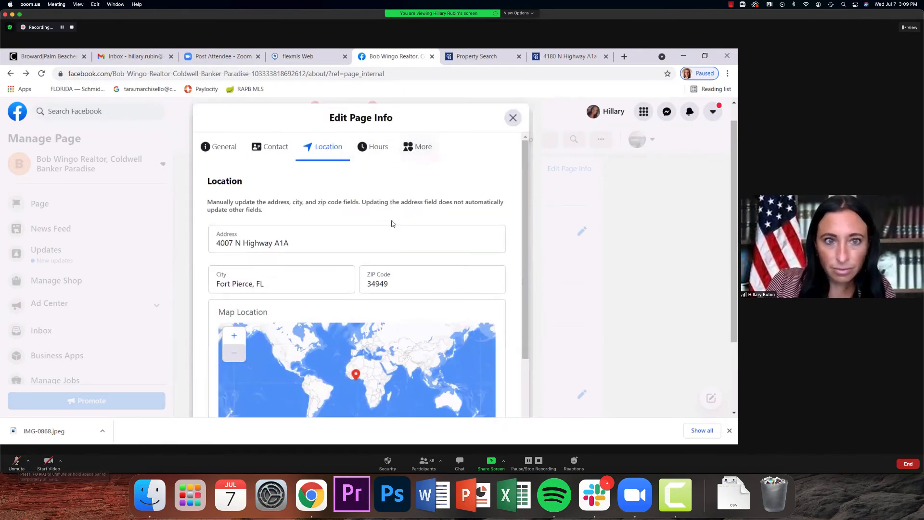
scroll(383, 340, down, 3)
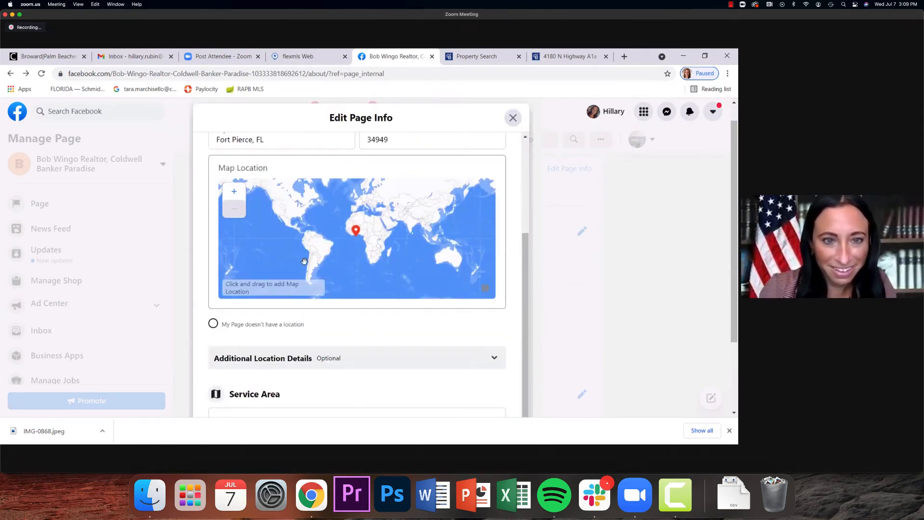
scroll(380, 337, down, 3)
scroll(383, 326, up, 3)
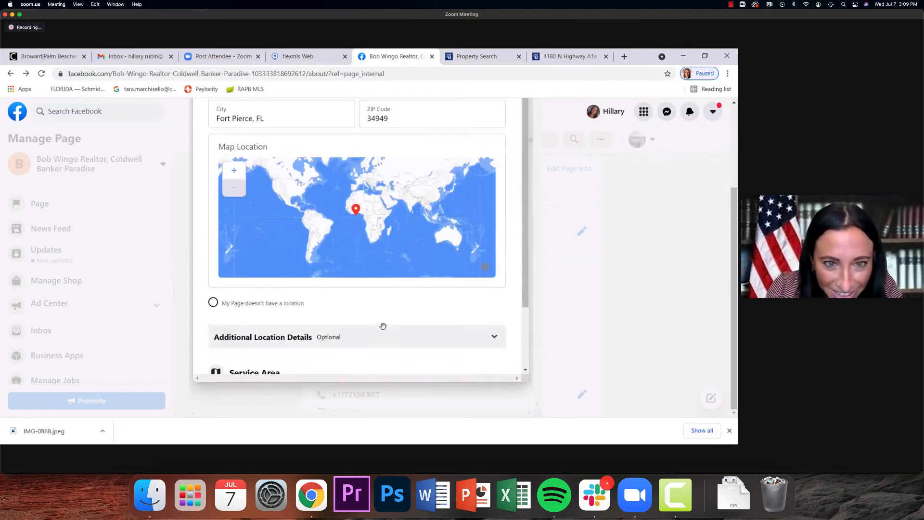
scroll(383, 326, up, 5)
- Review the page's additional details under More
click(419, 168)
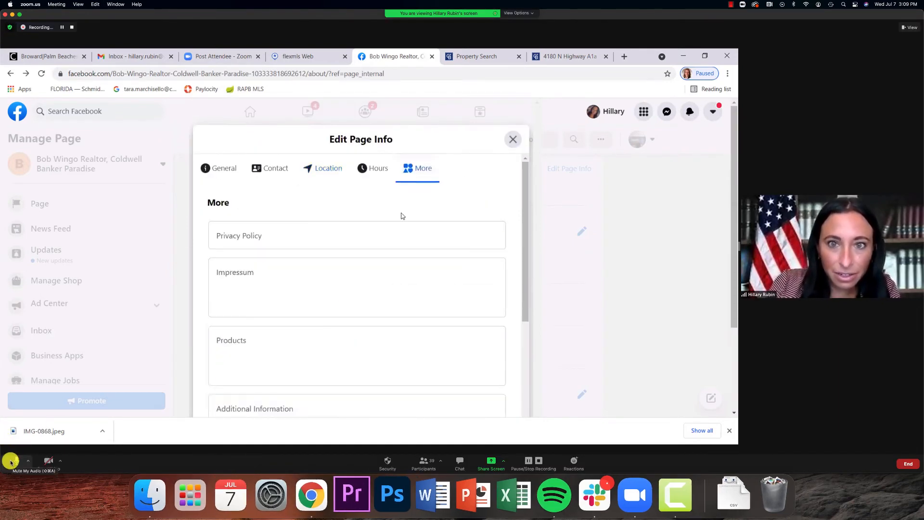
scroll(353, 274, down, 4)
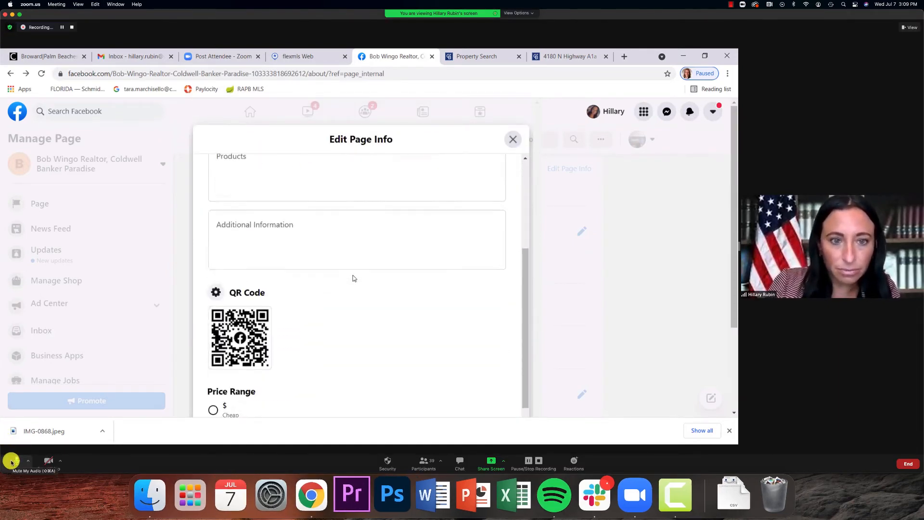
scroll(353, 278, down, 4)
scroll(354, 270, up, 6)
scroll(355, 260, down, 5)
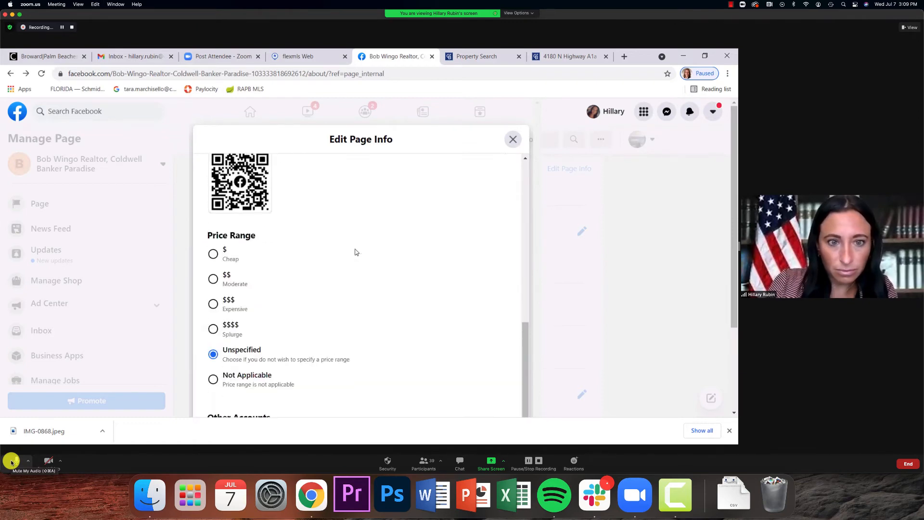
scroll(355, 252, up, 8)
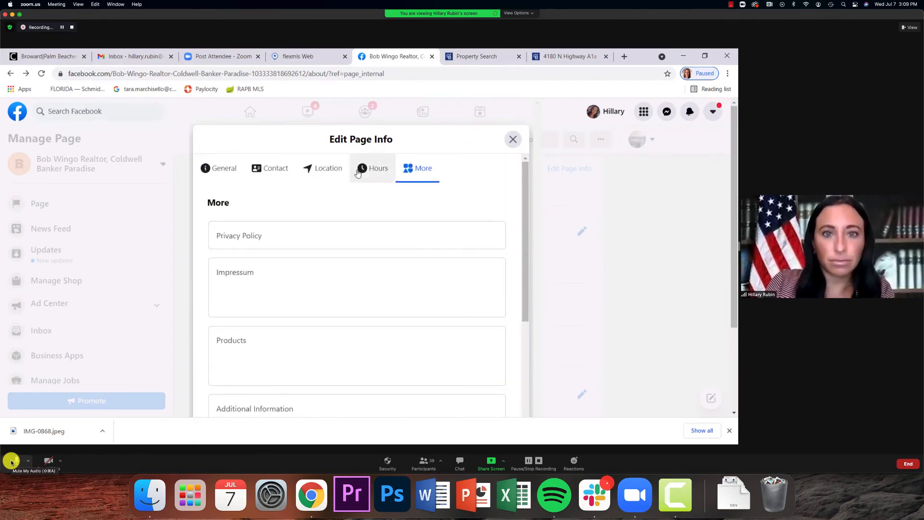
- Look over the Location details a second time
click(330, 168)
scroll(410, 226, down, 2)
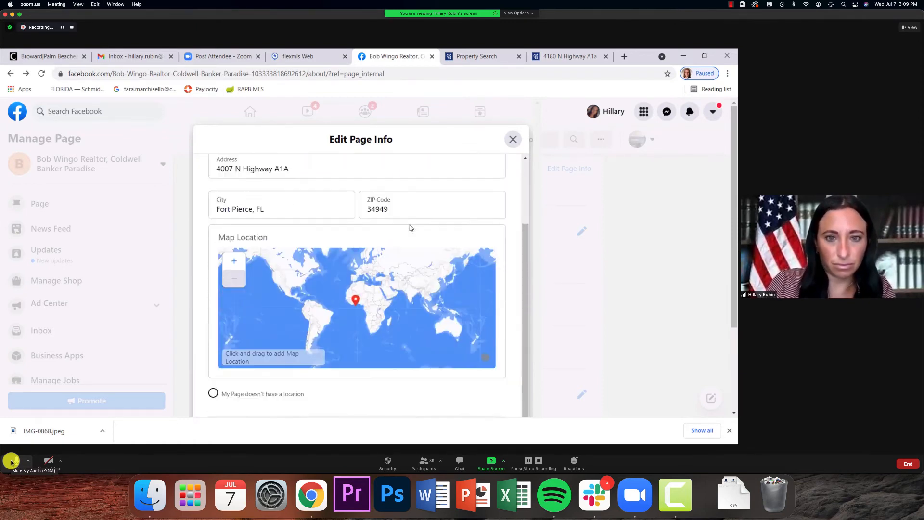
scroll(411, 227, down, 2)
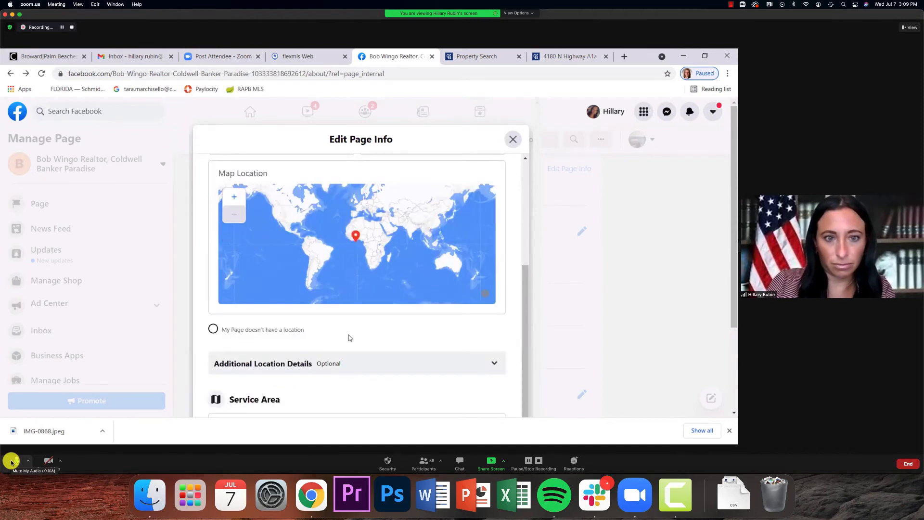
scroll(412, 340, down, 4)
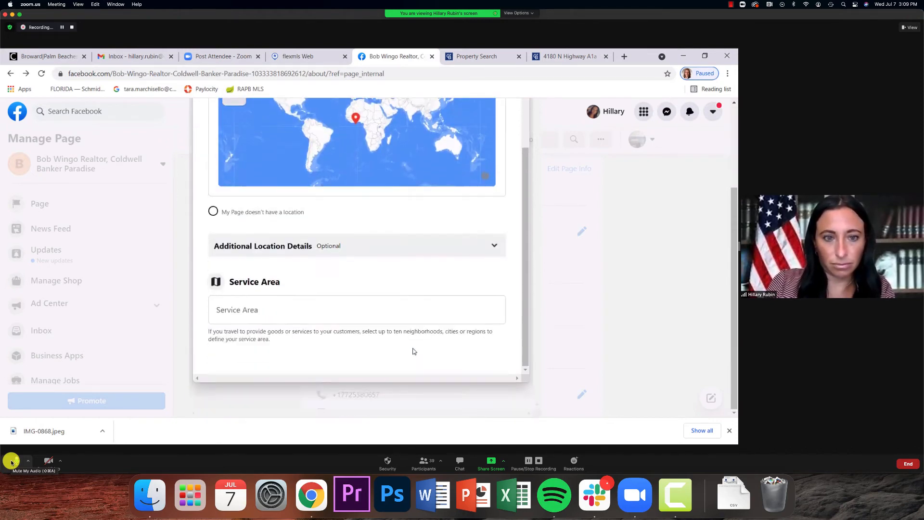
scroll(414, 333, up, 5)
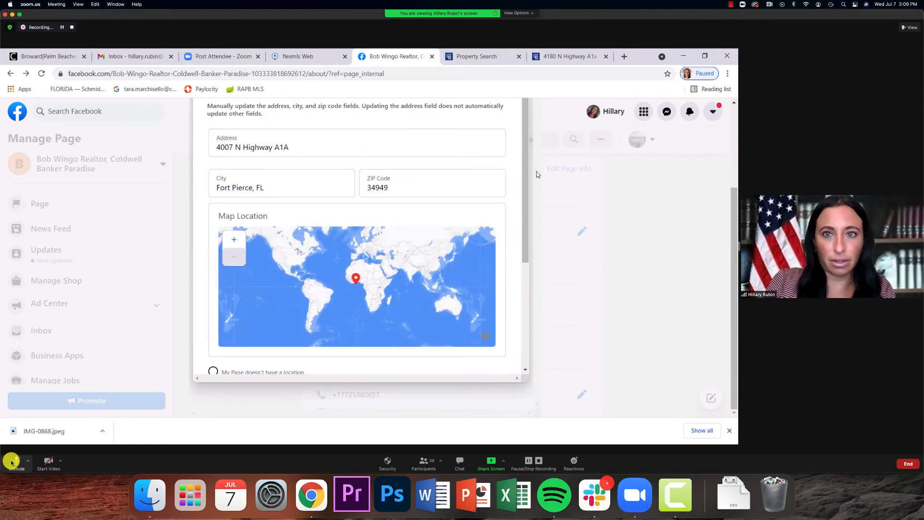
scroll(522, 158, up, 3)
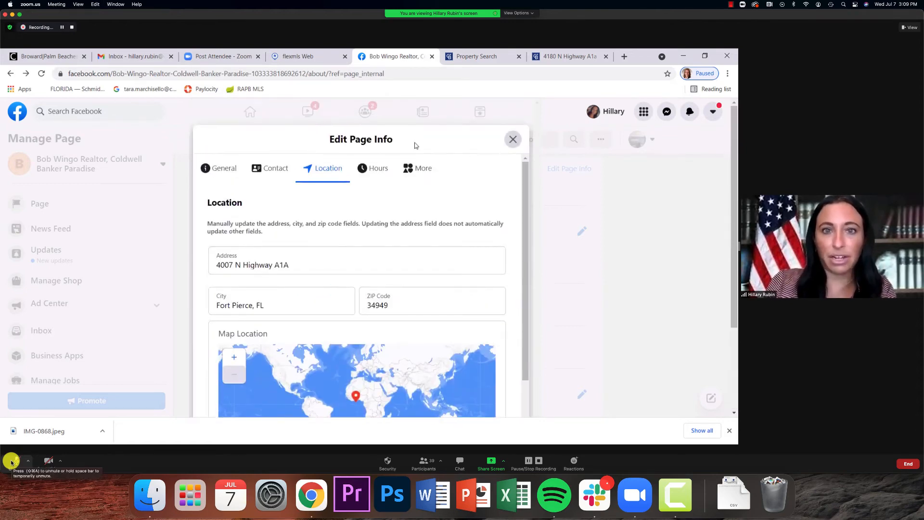
- Check Contact, General and the Description, then close Edit Page Info with changes saved
click(264, 169)
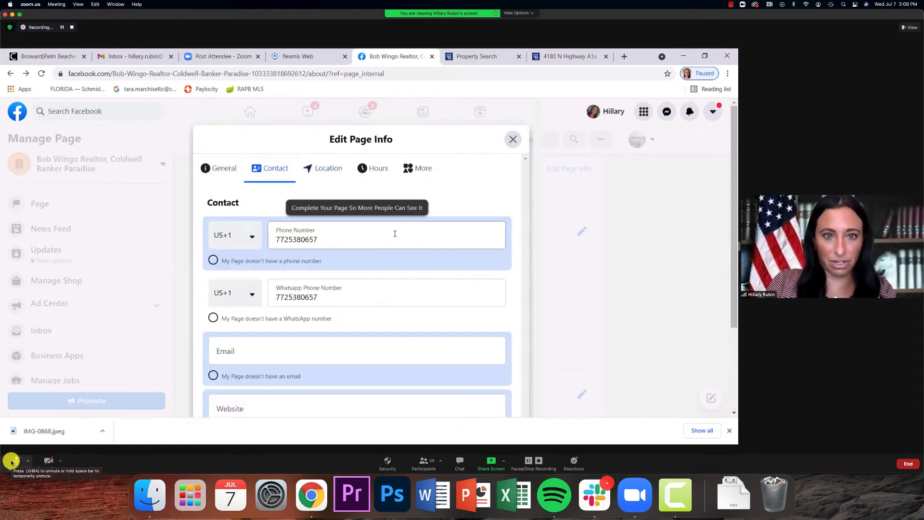
click(220, 167)
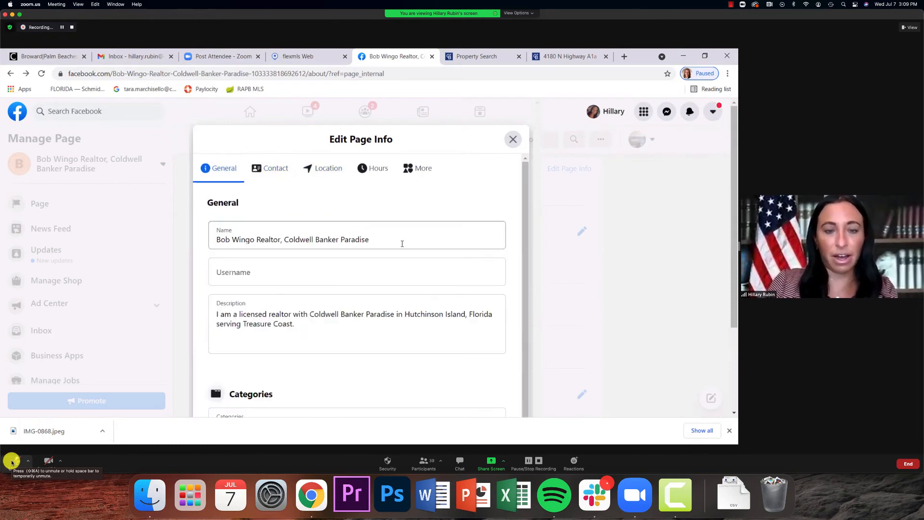
click(410, 329)
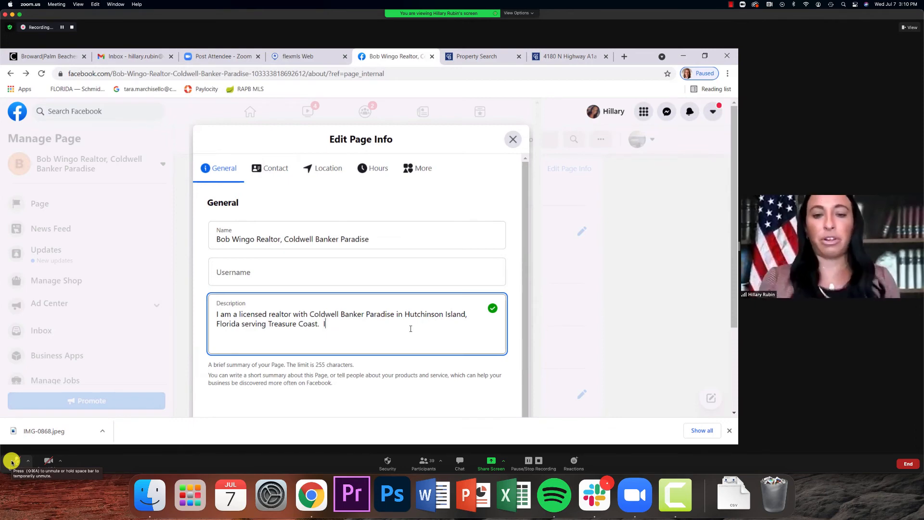
scroll(411, 328, down, 2)
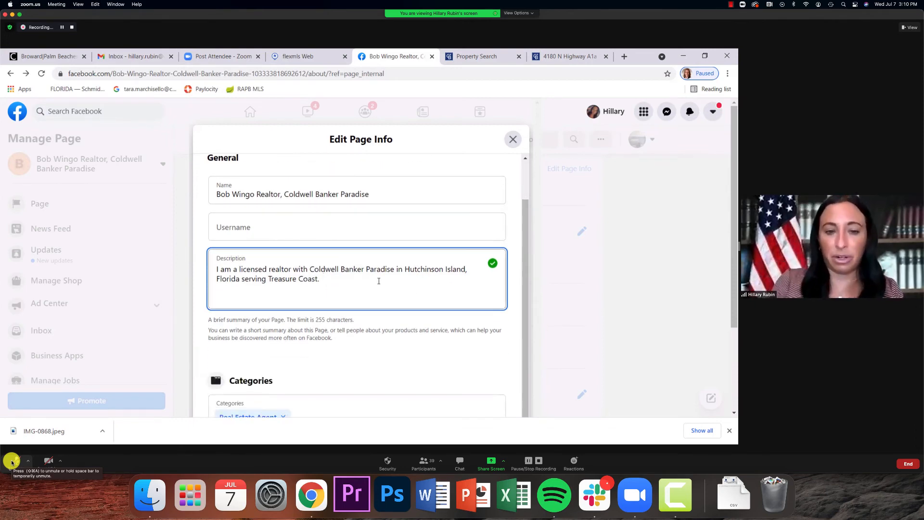
scroll(404, 312, down, 5)
scroll(399, 303, up, 7)
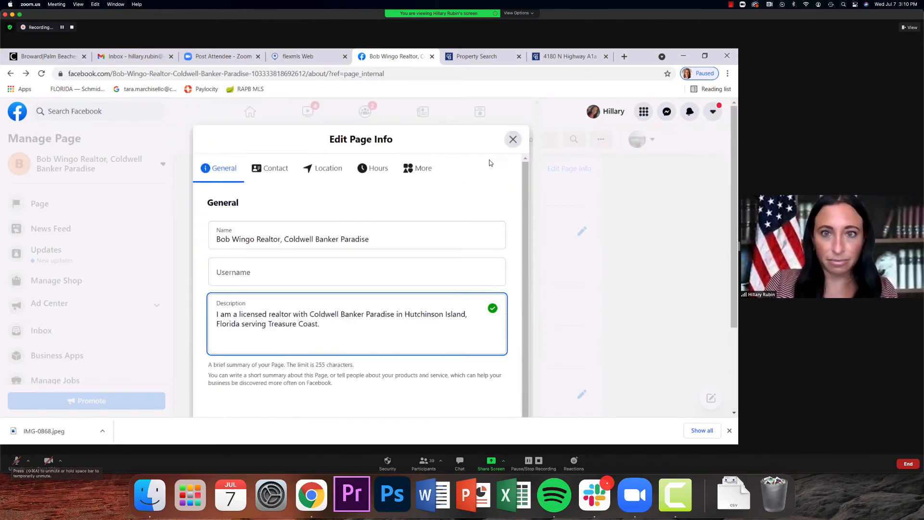
click(511, 139)
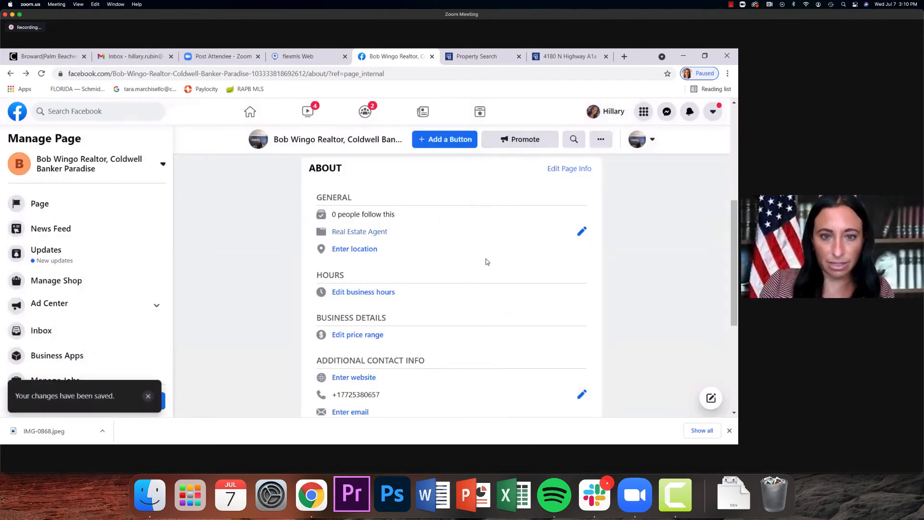
scroll(486, 260, up, 5)
scroll(433, 283, down, 5)
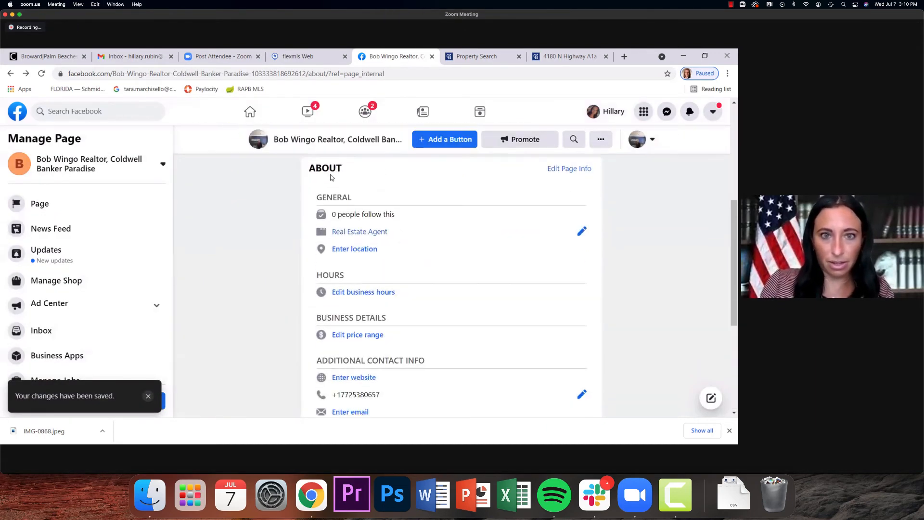
scroll(291, 230, up, 3)
click(258, 231)
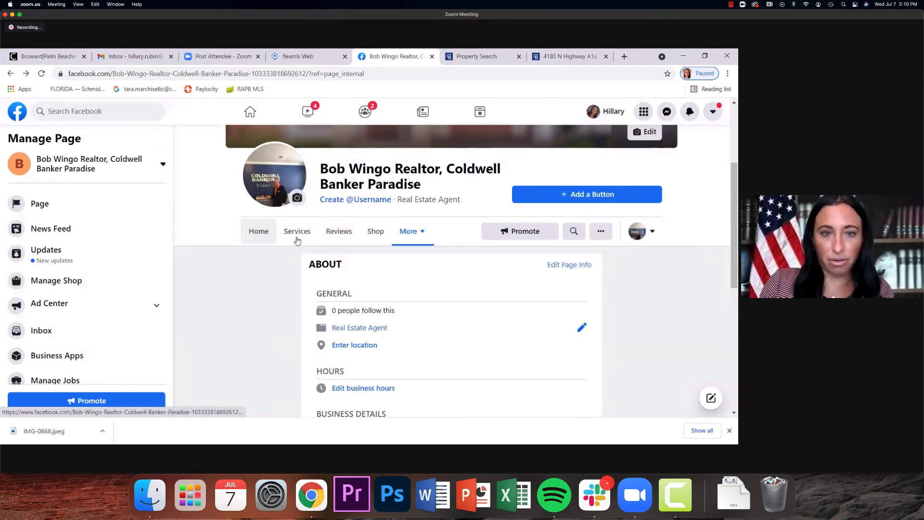
scroll(385, 259, down, 2)
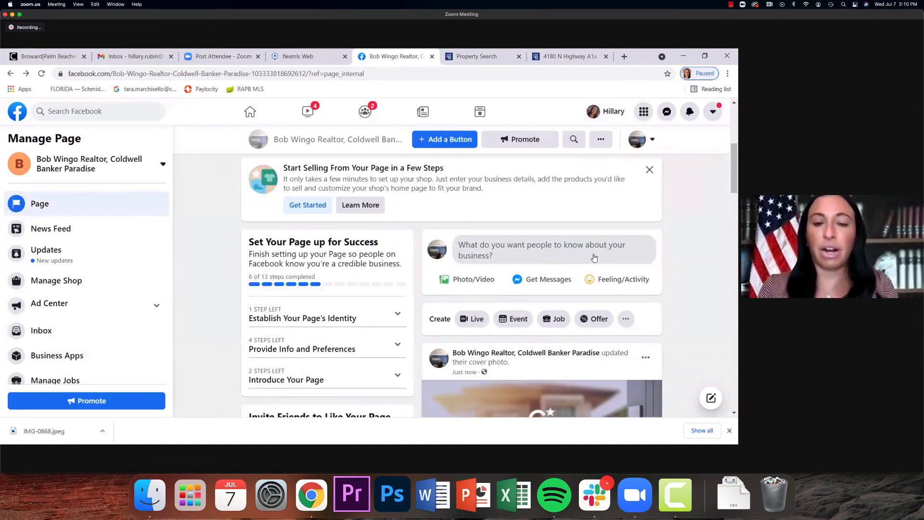
scroll(446, 318, down, 1)
scroll(446, 318, down, 1)
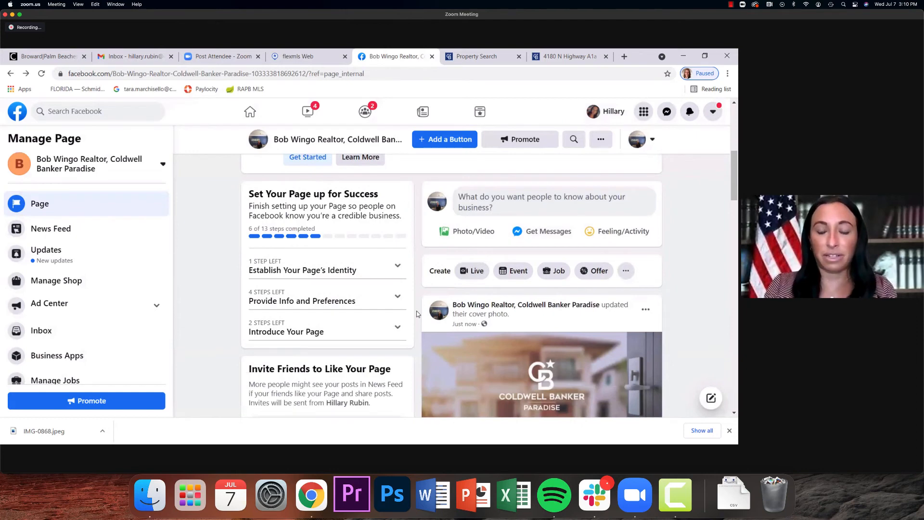
scroll(417, 314, down, 2)
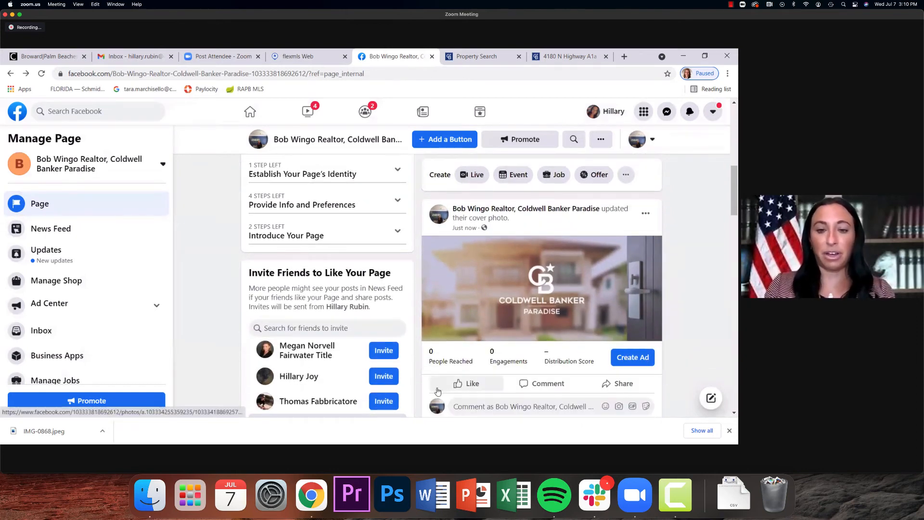
scroll(478, 305, down, 1)
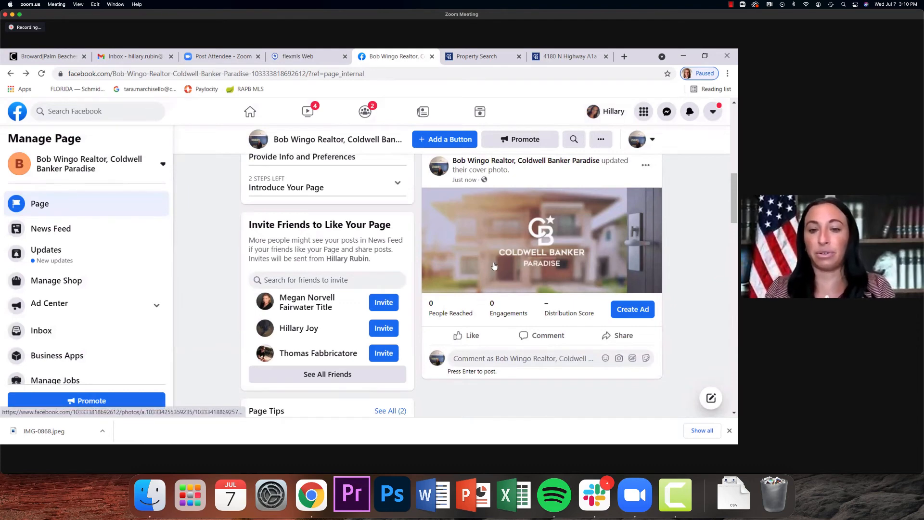
scroll(495, 265, up, 1)
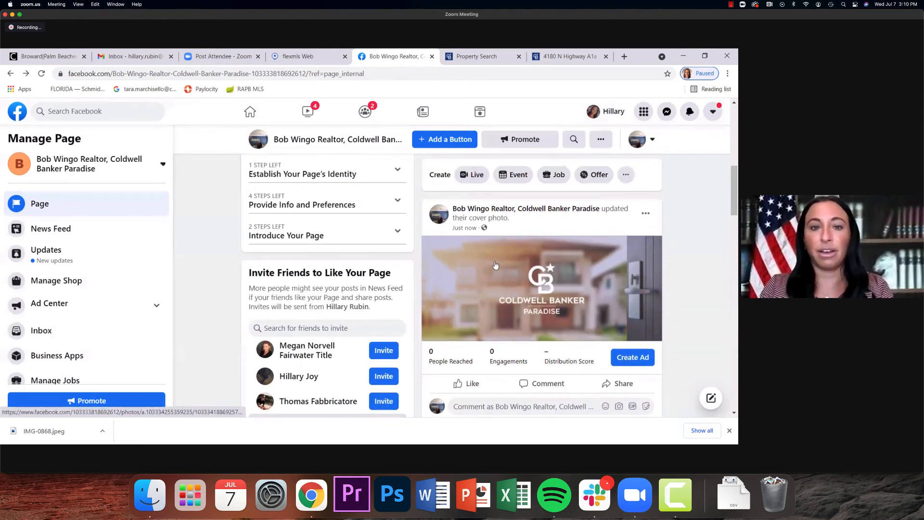
scroll(495, 264, up, 1)
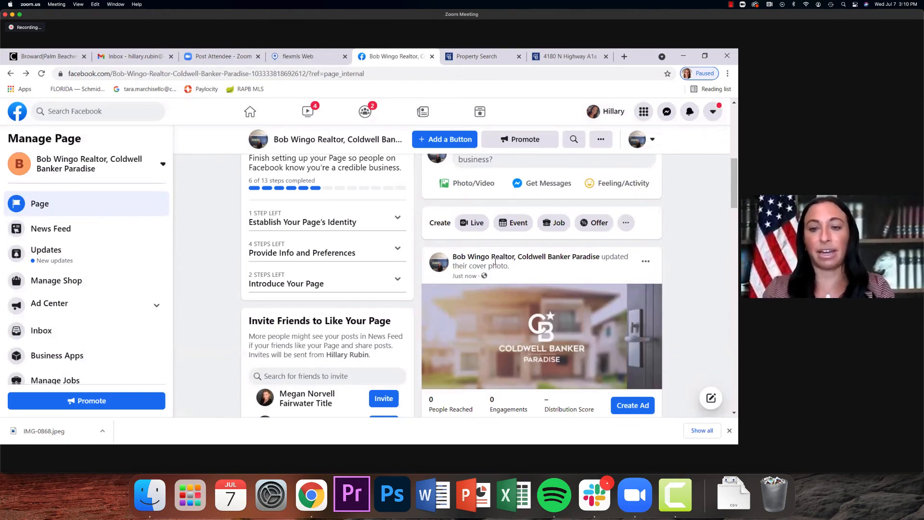
scroll(495, 261, up, 3)
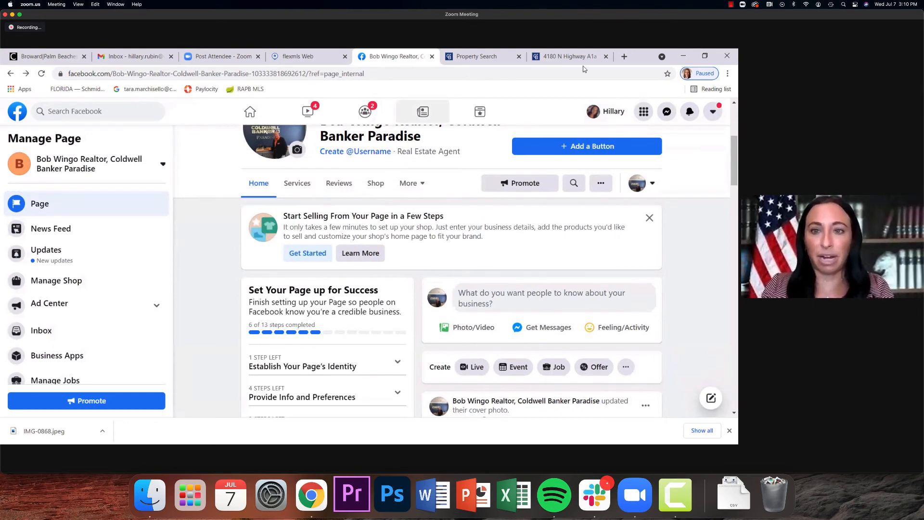
click(568, 56)
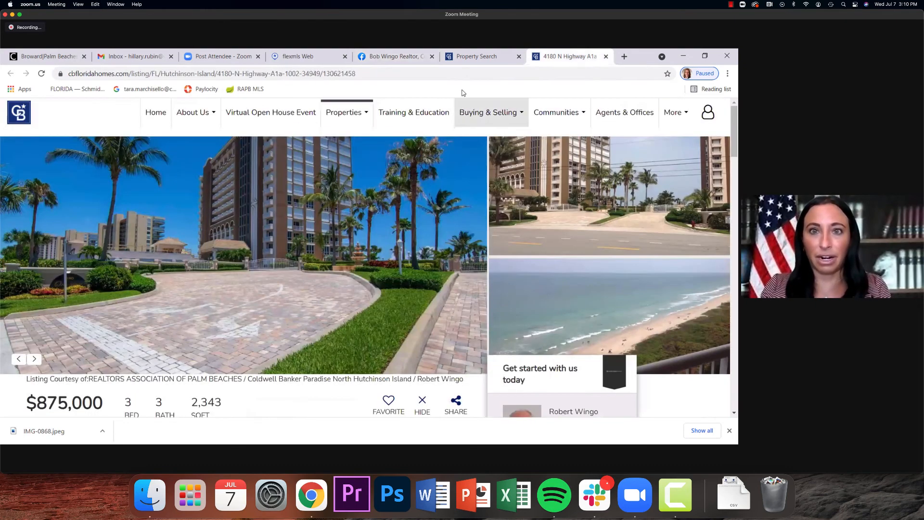
click(135, 75)
key(ctrl+c)
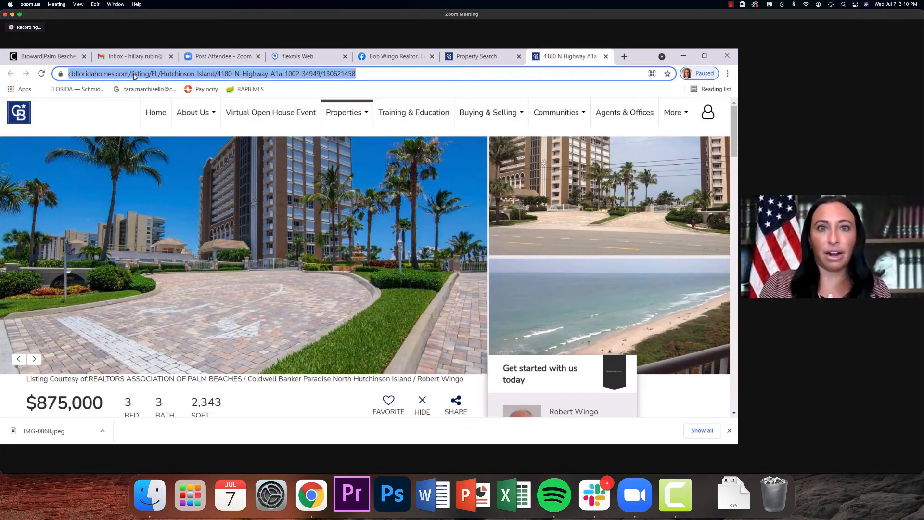
double_click(645, 56)
key(ctrl+shift+Tab)
key(ctrl+shift+Tab)
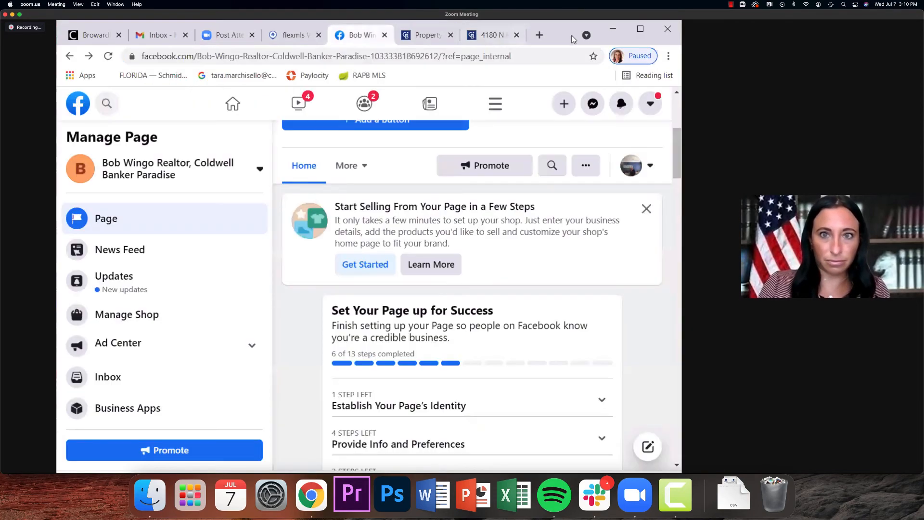
key(super+Up)
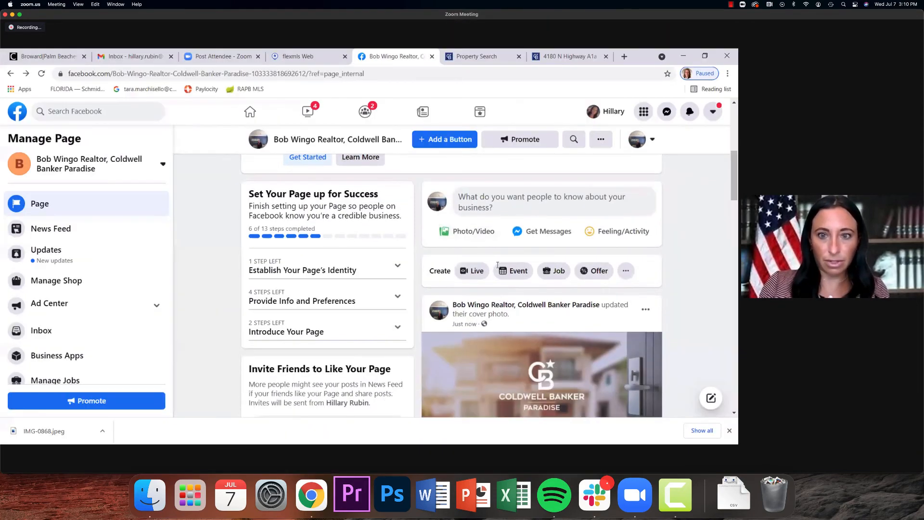
scroll(503, 229, down, 2)
scroll(504, 229, up, 1)
click(512, 208)
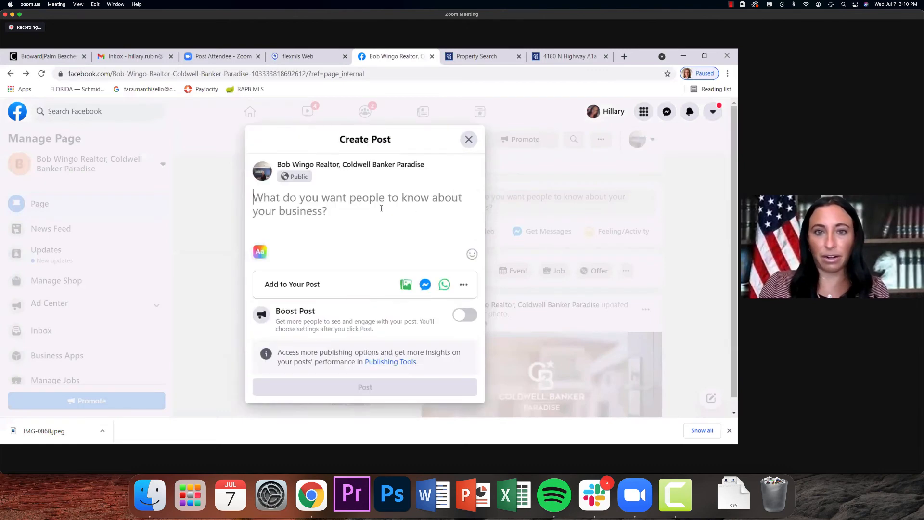
key(ctrl+v)
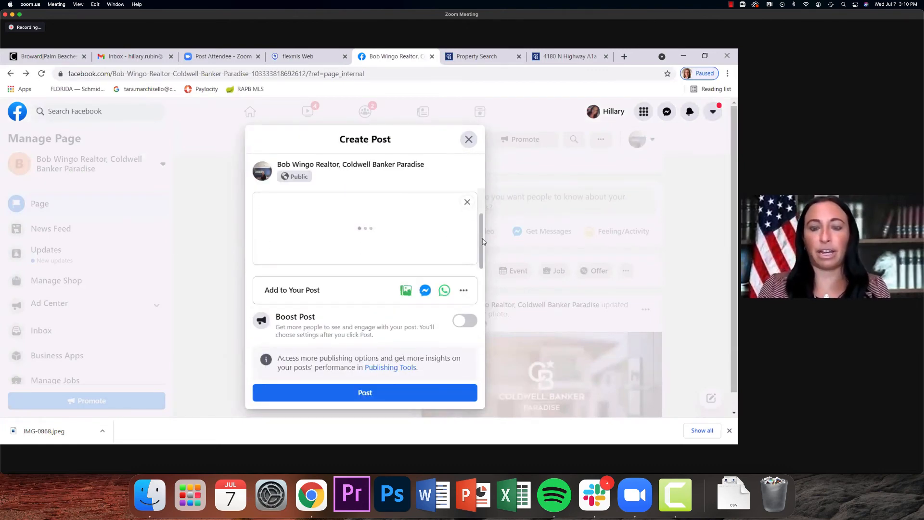
scroll(482, 241, up, 1)
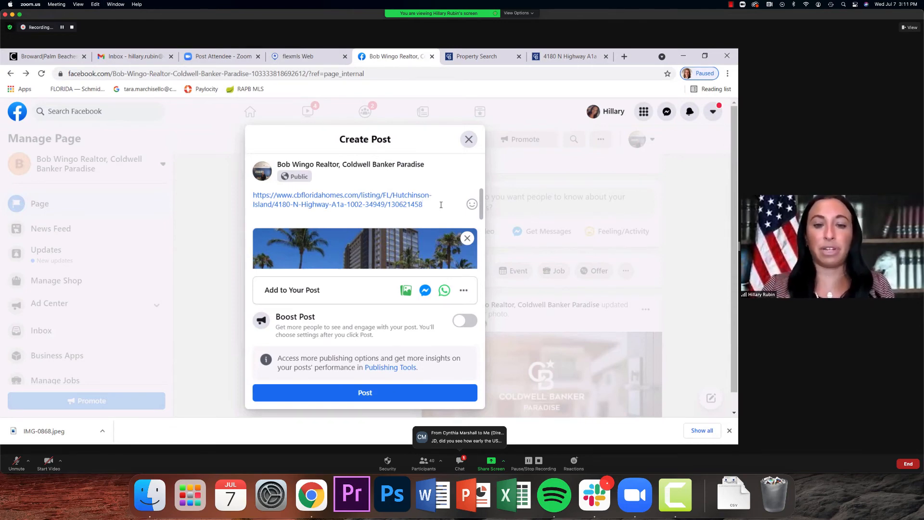
click(450, 463)
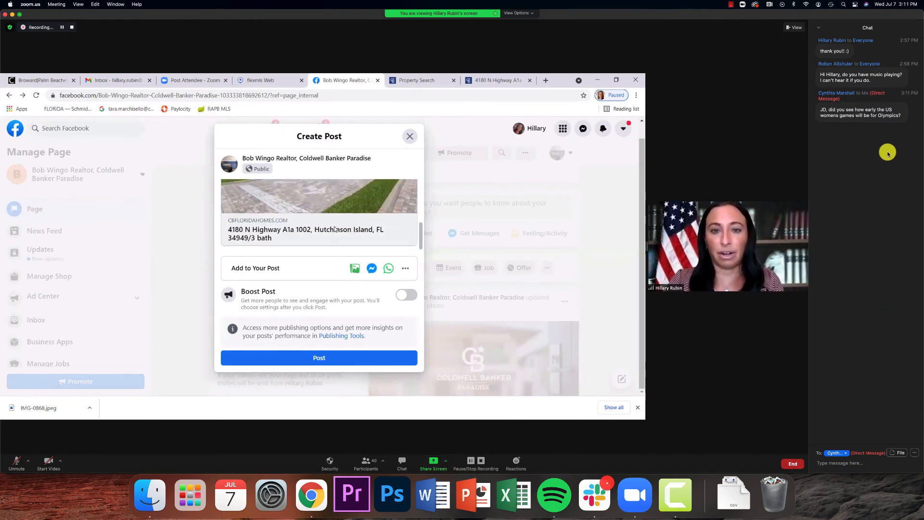
click(820, 29)
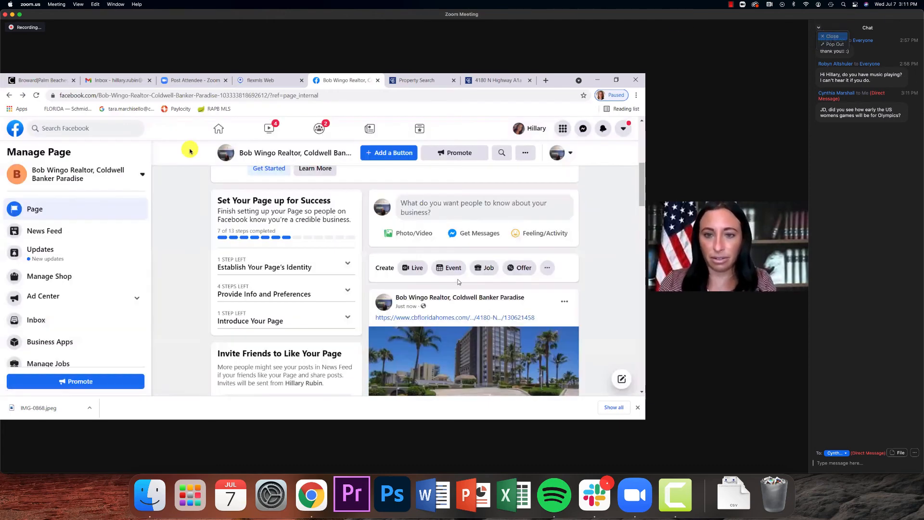
key(Return)
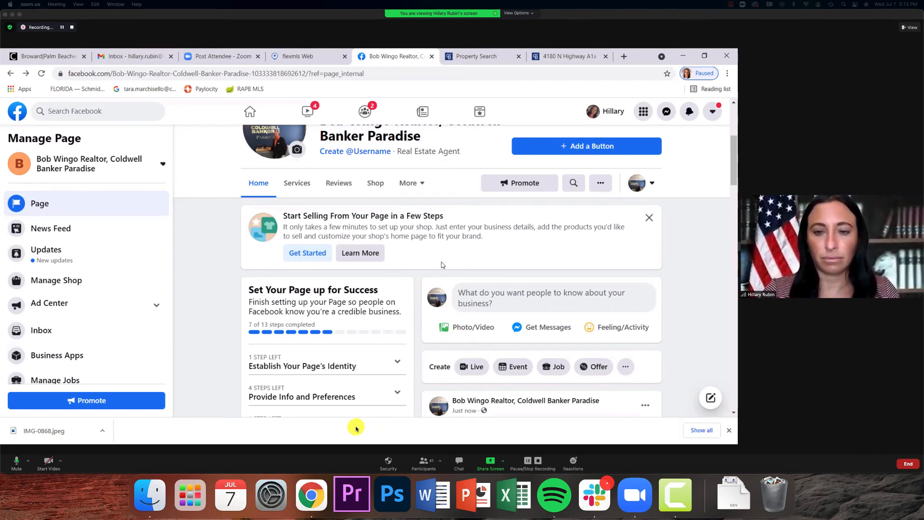
click(459, 462)
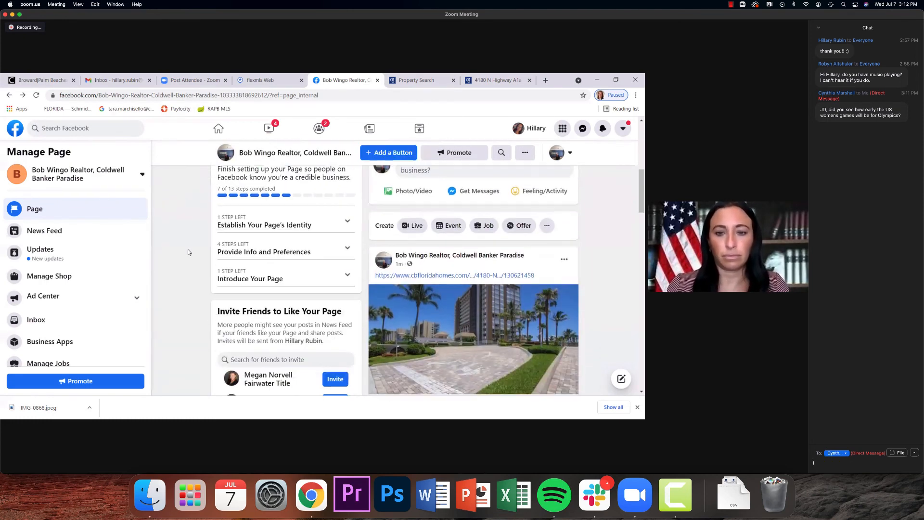
text(I didn't!! I'm)
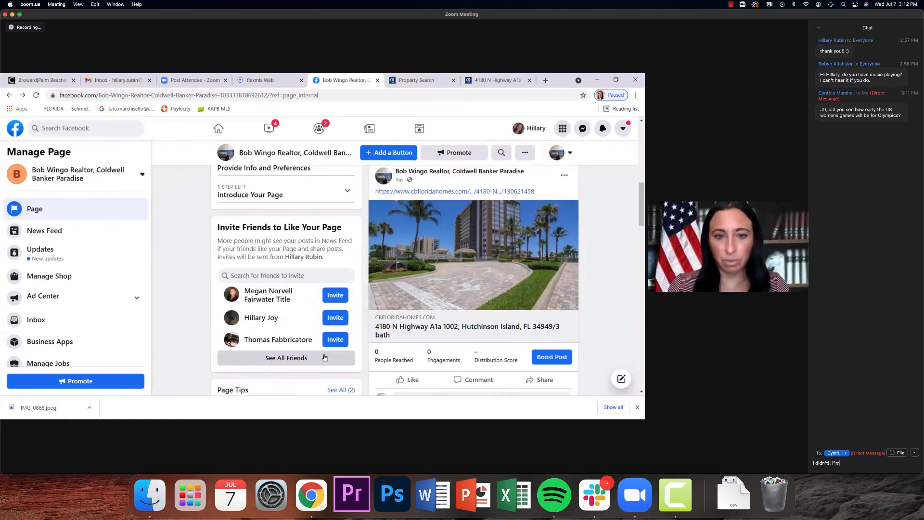
text( looking no)
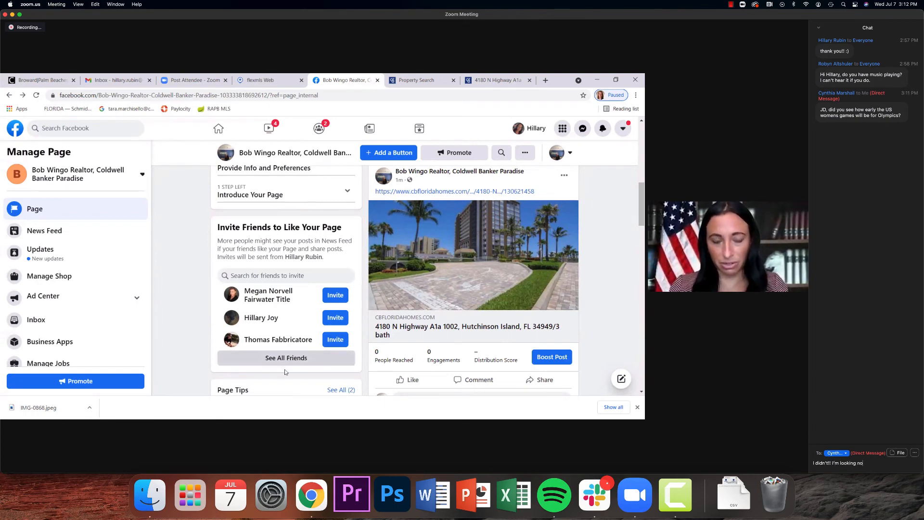
text(w but can't find i)
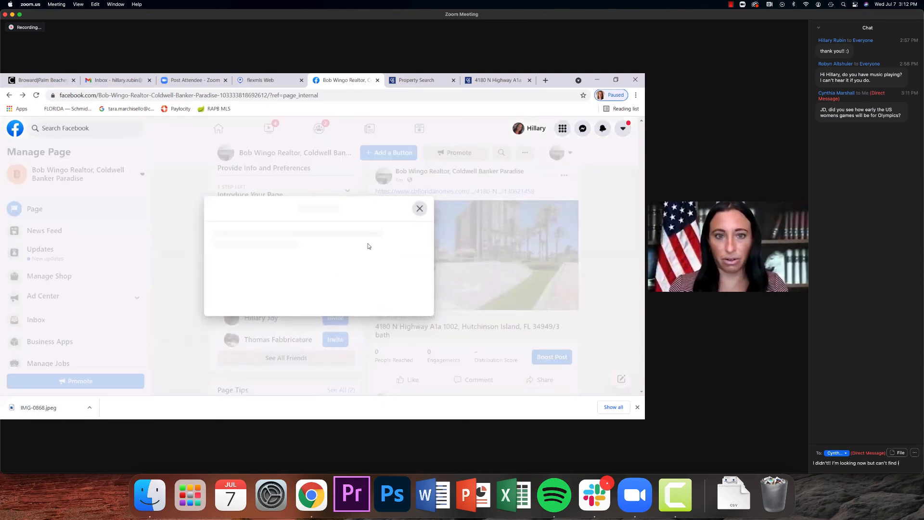
text(t haha. What time??)
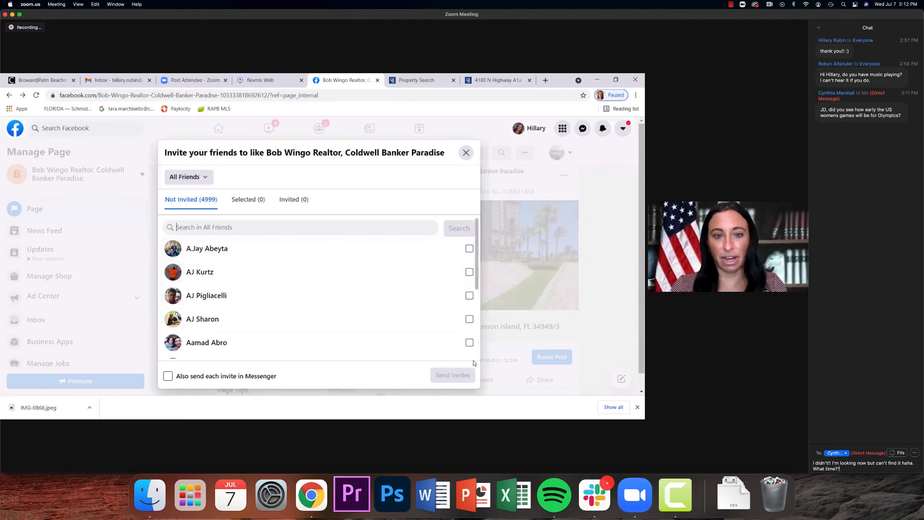
key(Return)
text(I us)
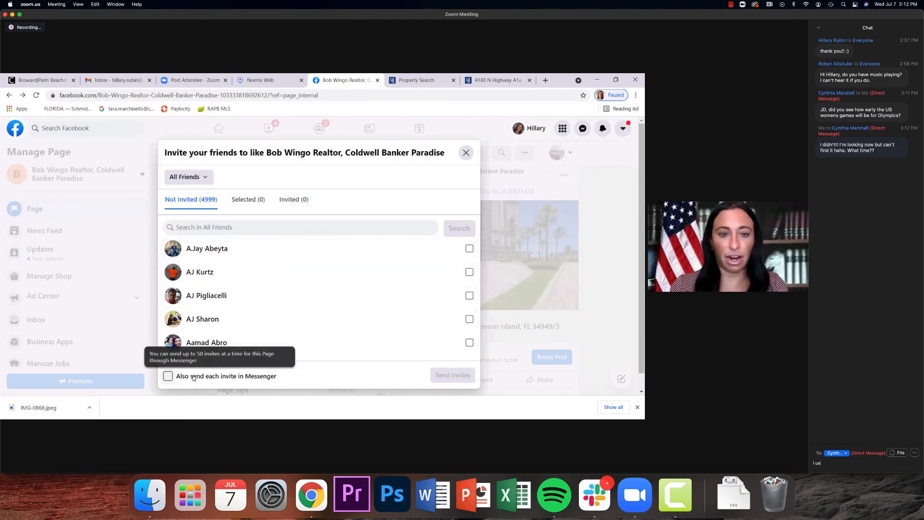
text(ed to get up at 4 AM out in)
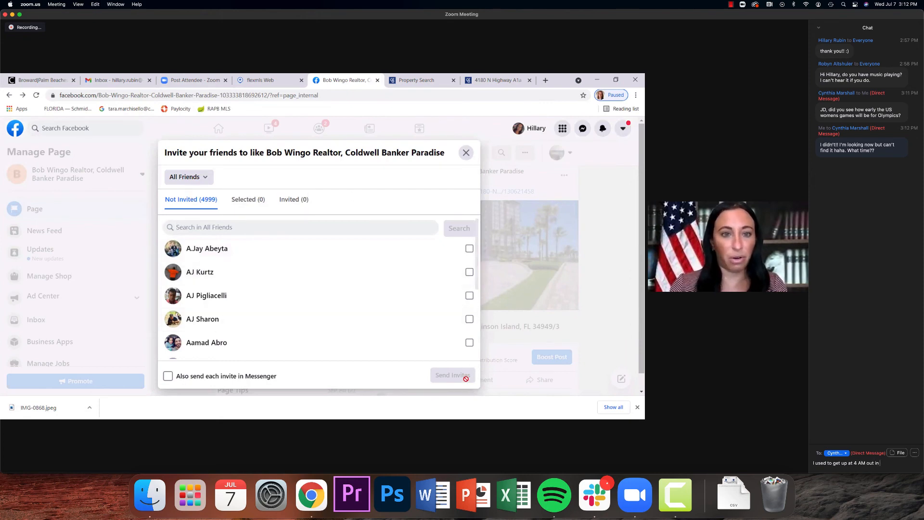
text( LA, so)
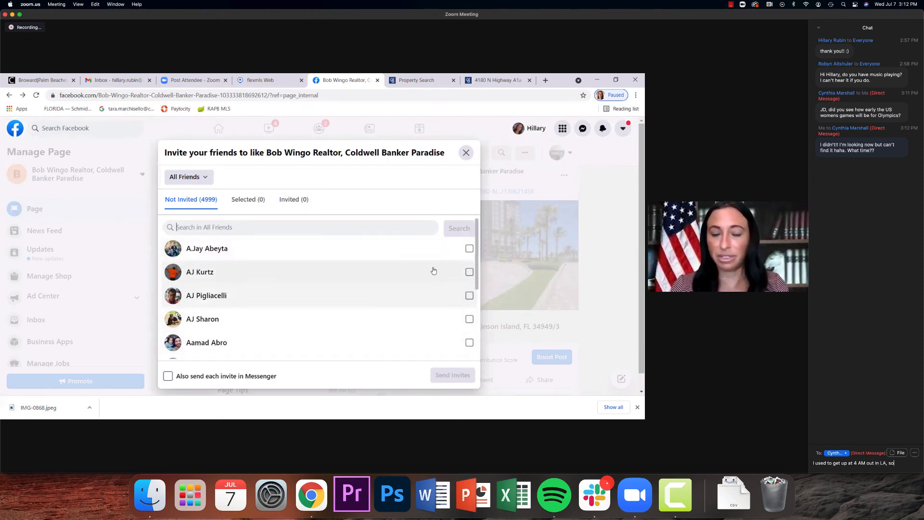
text( I'm sure i)
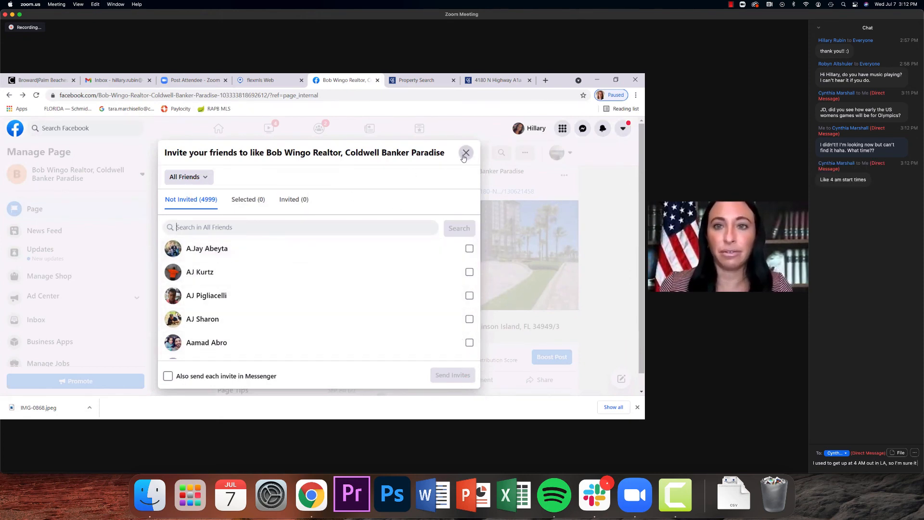
text('ll be oka)
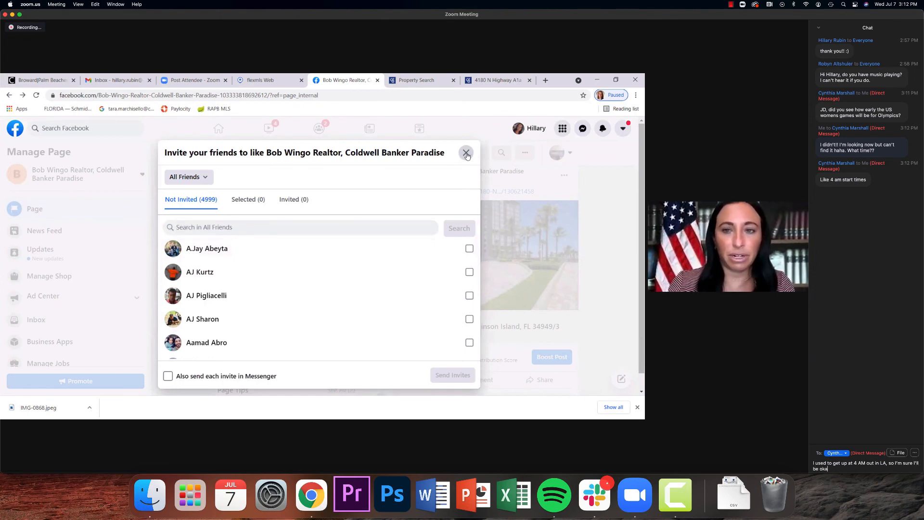
text(y)
key(Return)
text(Perfect)
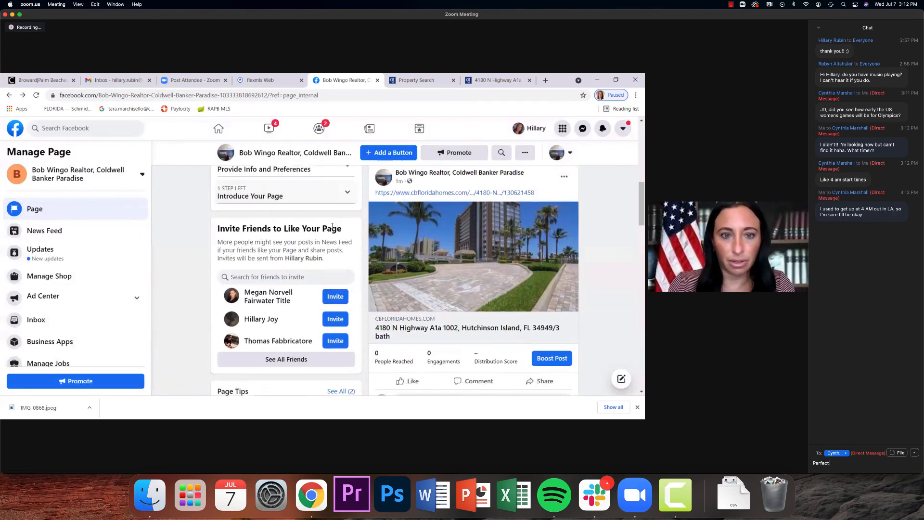
key(ctrl+super+space)
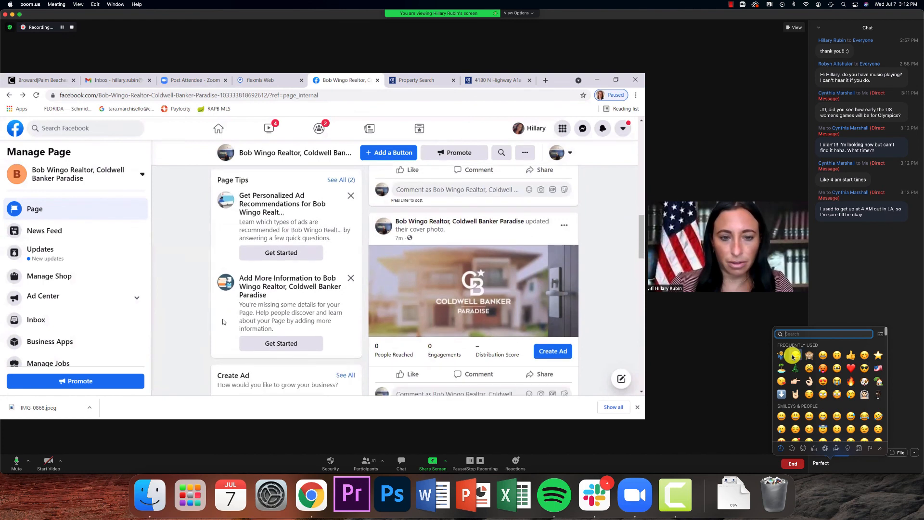
click(793, 356)
key(Return)
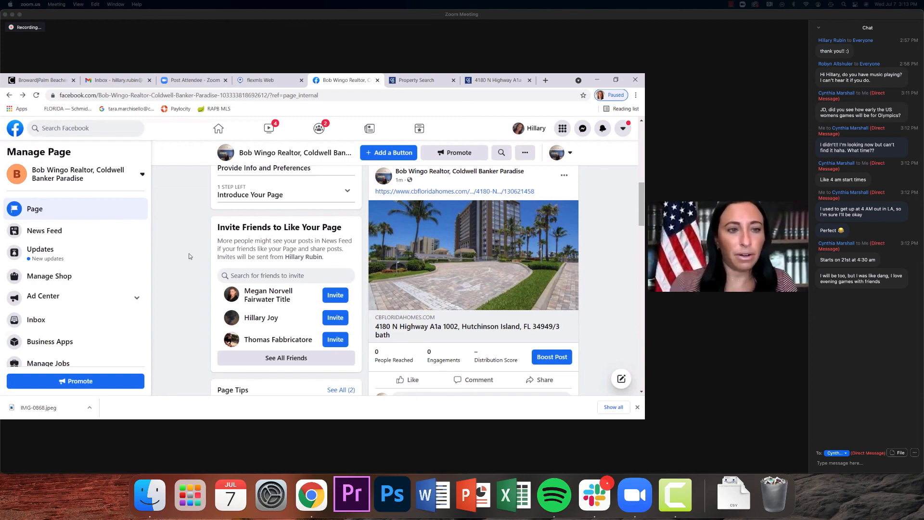
scroll(189, 253, up, 10)
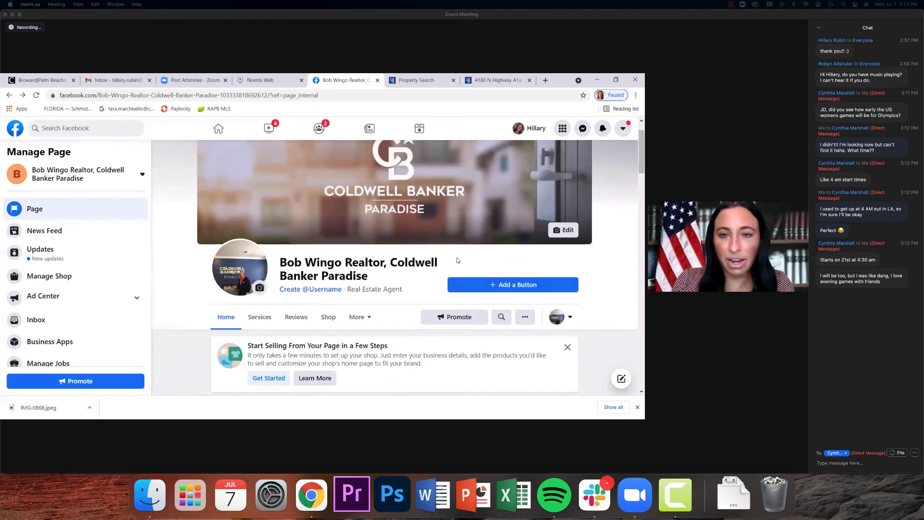
scroll(458, 260, down, 5)
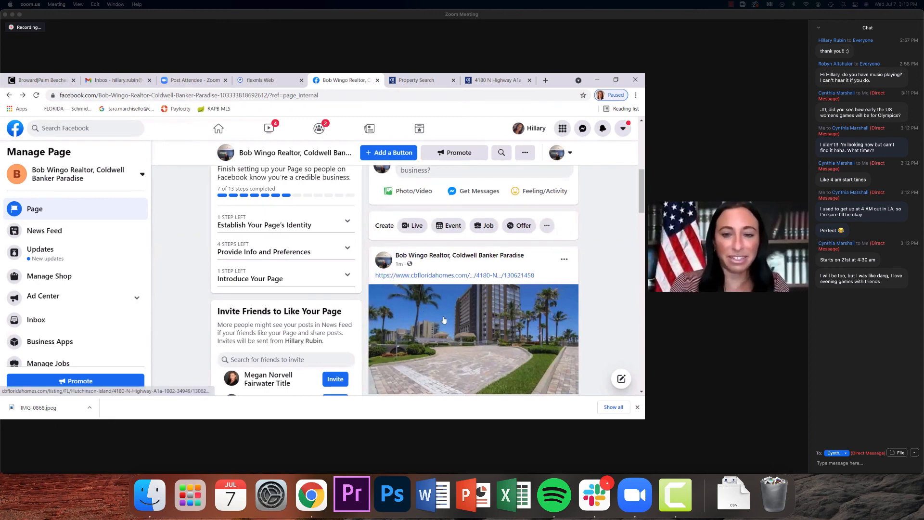
scroll(439, 316, down, 1)
scroll(437, 337, up, 6)
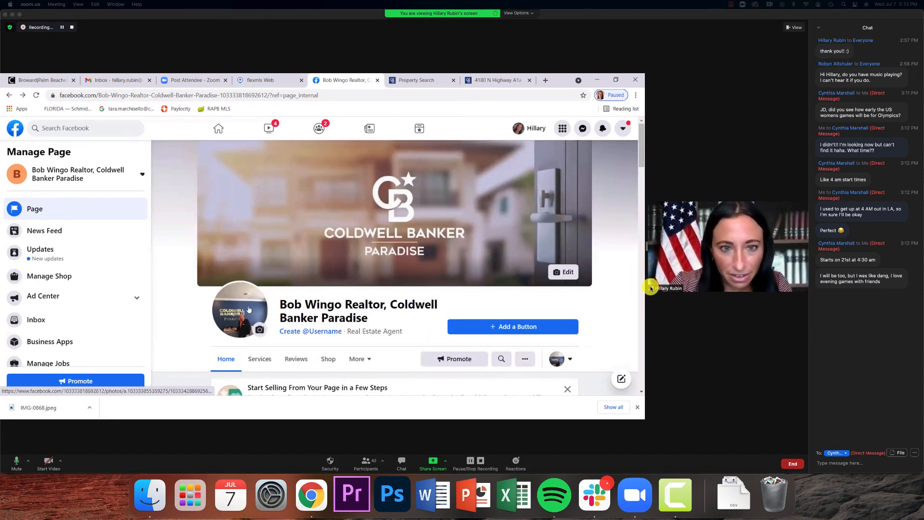
scroll(249, 309, down, 2)
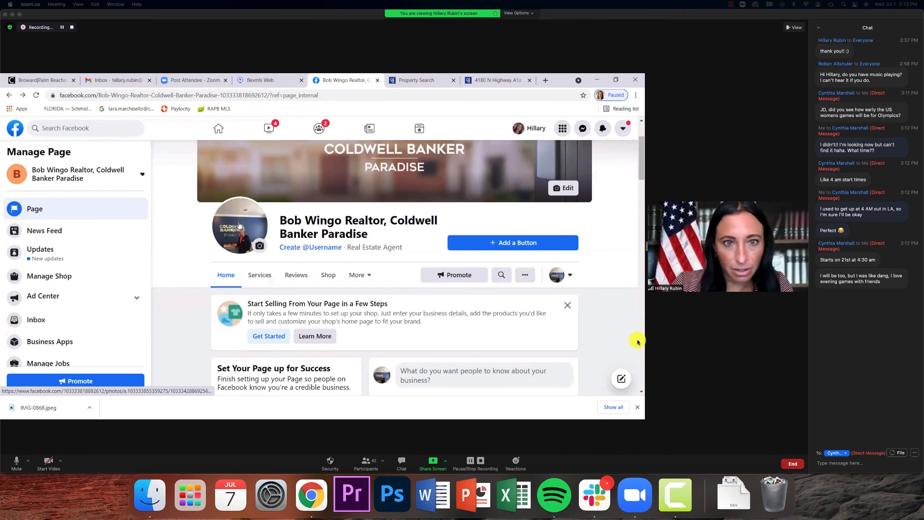